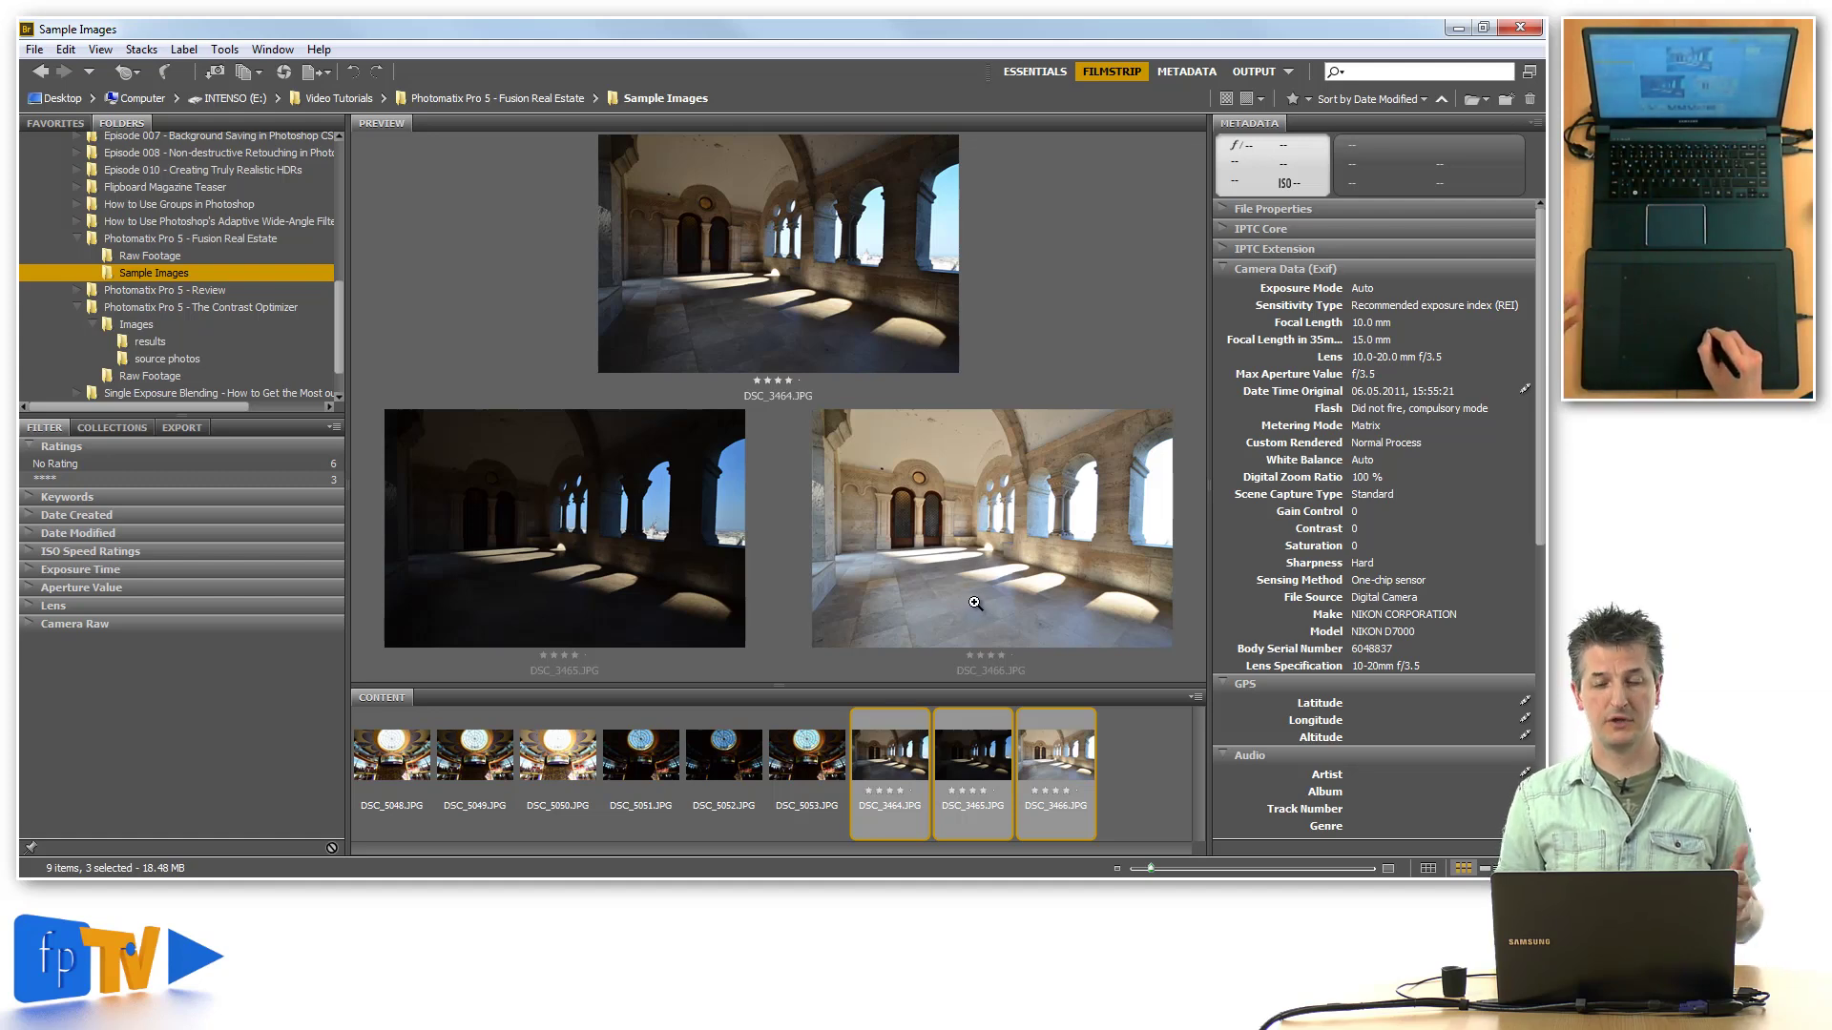
Merge the three bracketed hall exposures into the 32-bit HDR image DSC_3464_5_6 in Photomatix Pro
{"action": "key", "text": "alt"}
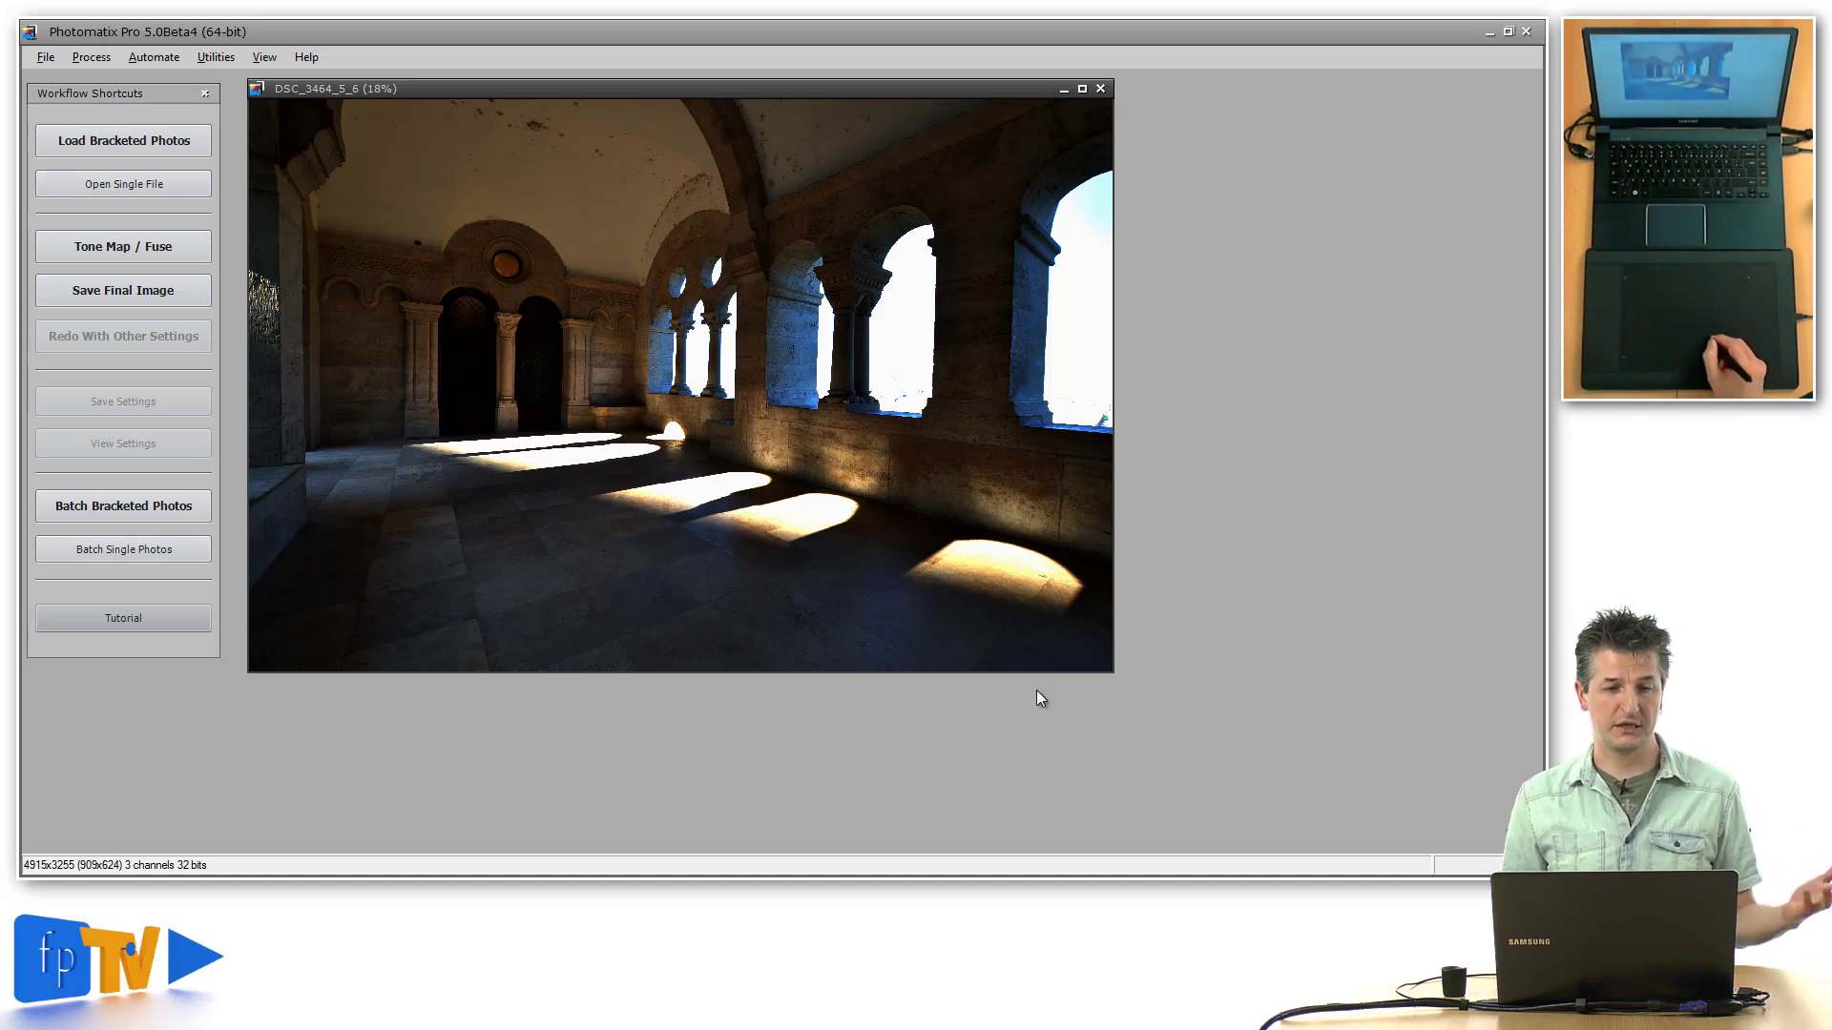
{"action": "left_click_drag", "start_coordinate": [609, 92], "coordinate": [614, 88]}
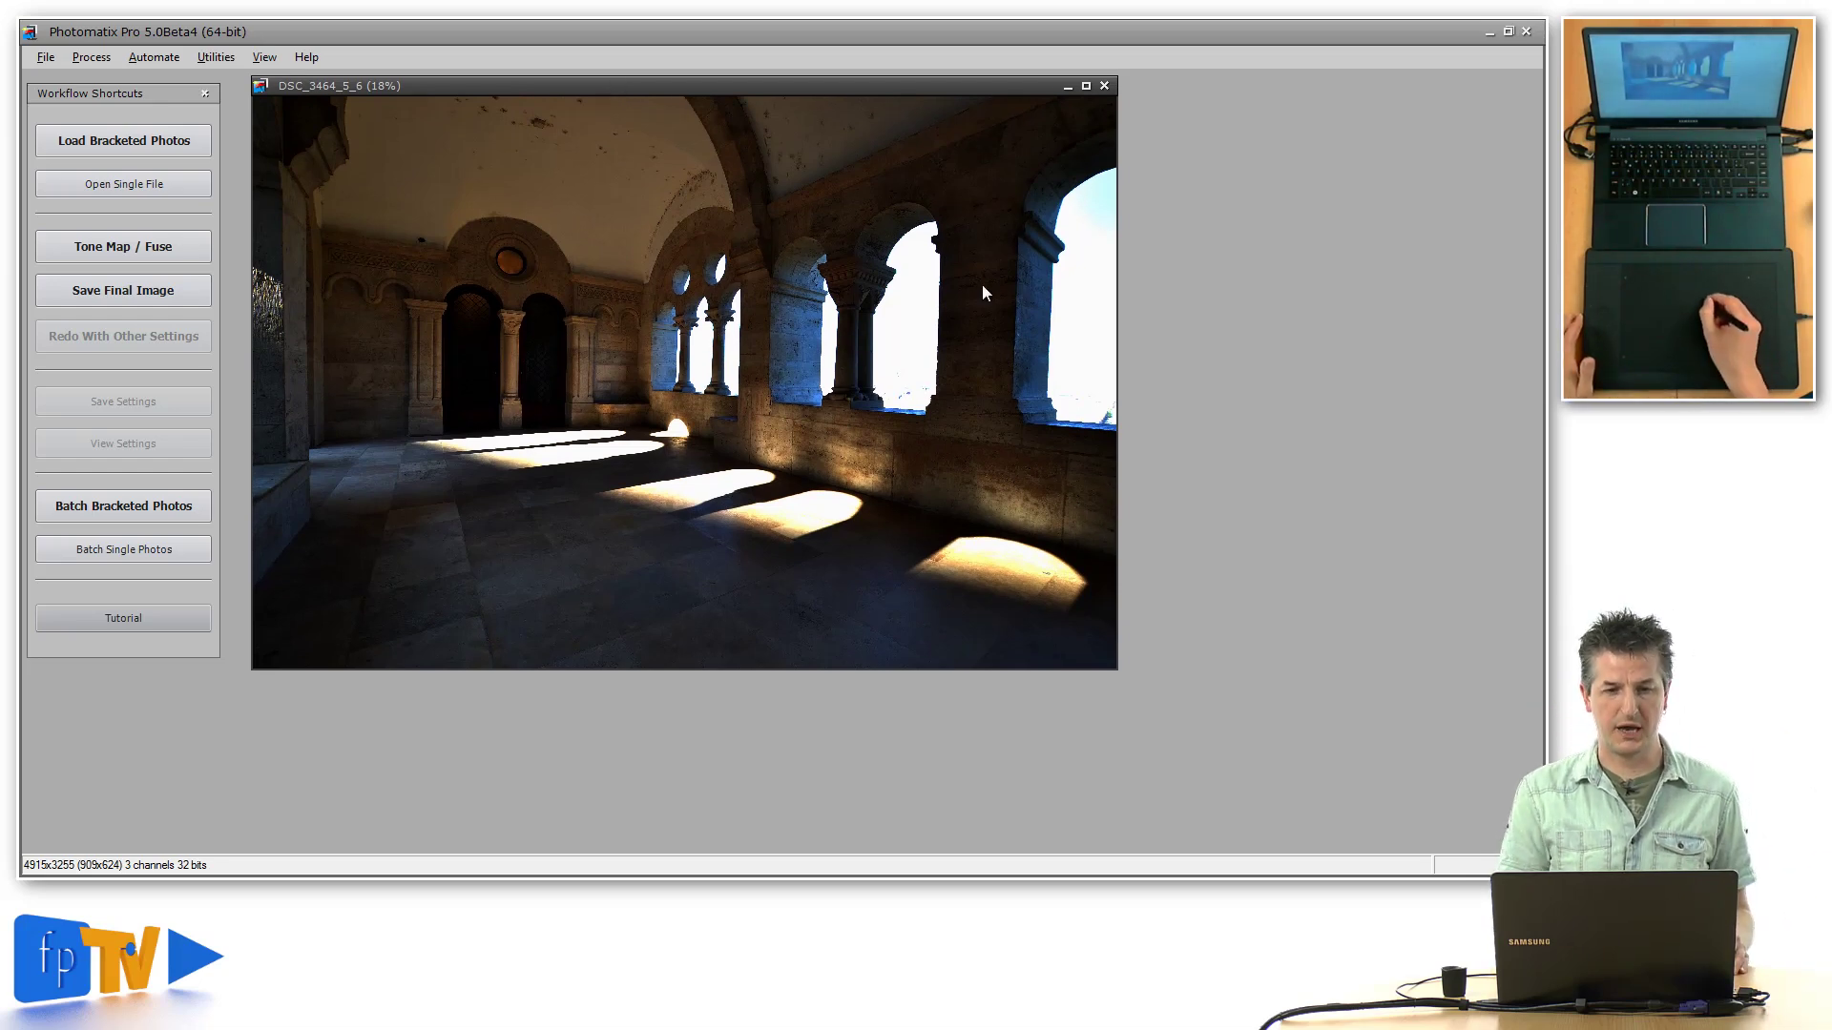
{"action": "left_click_drag", "start_coordinate": [827, 87], "coordinate": [824, 89]}
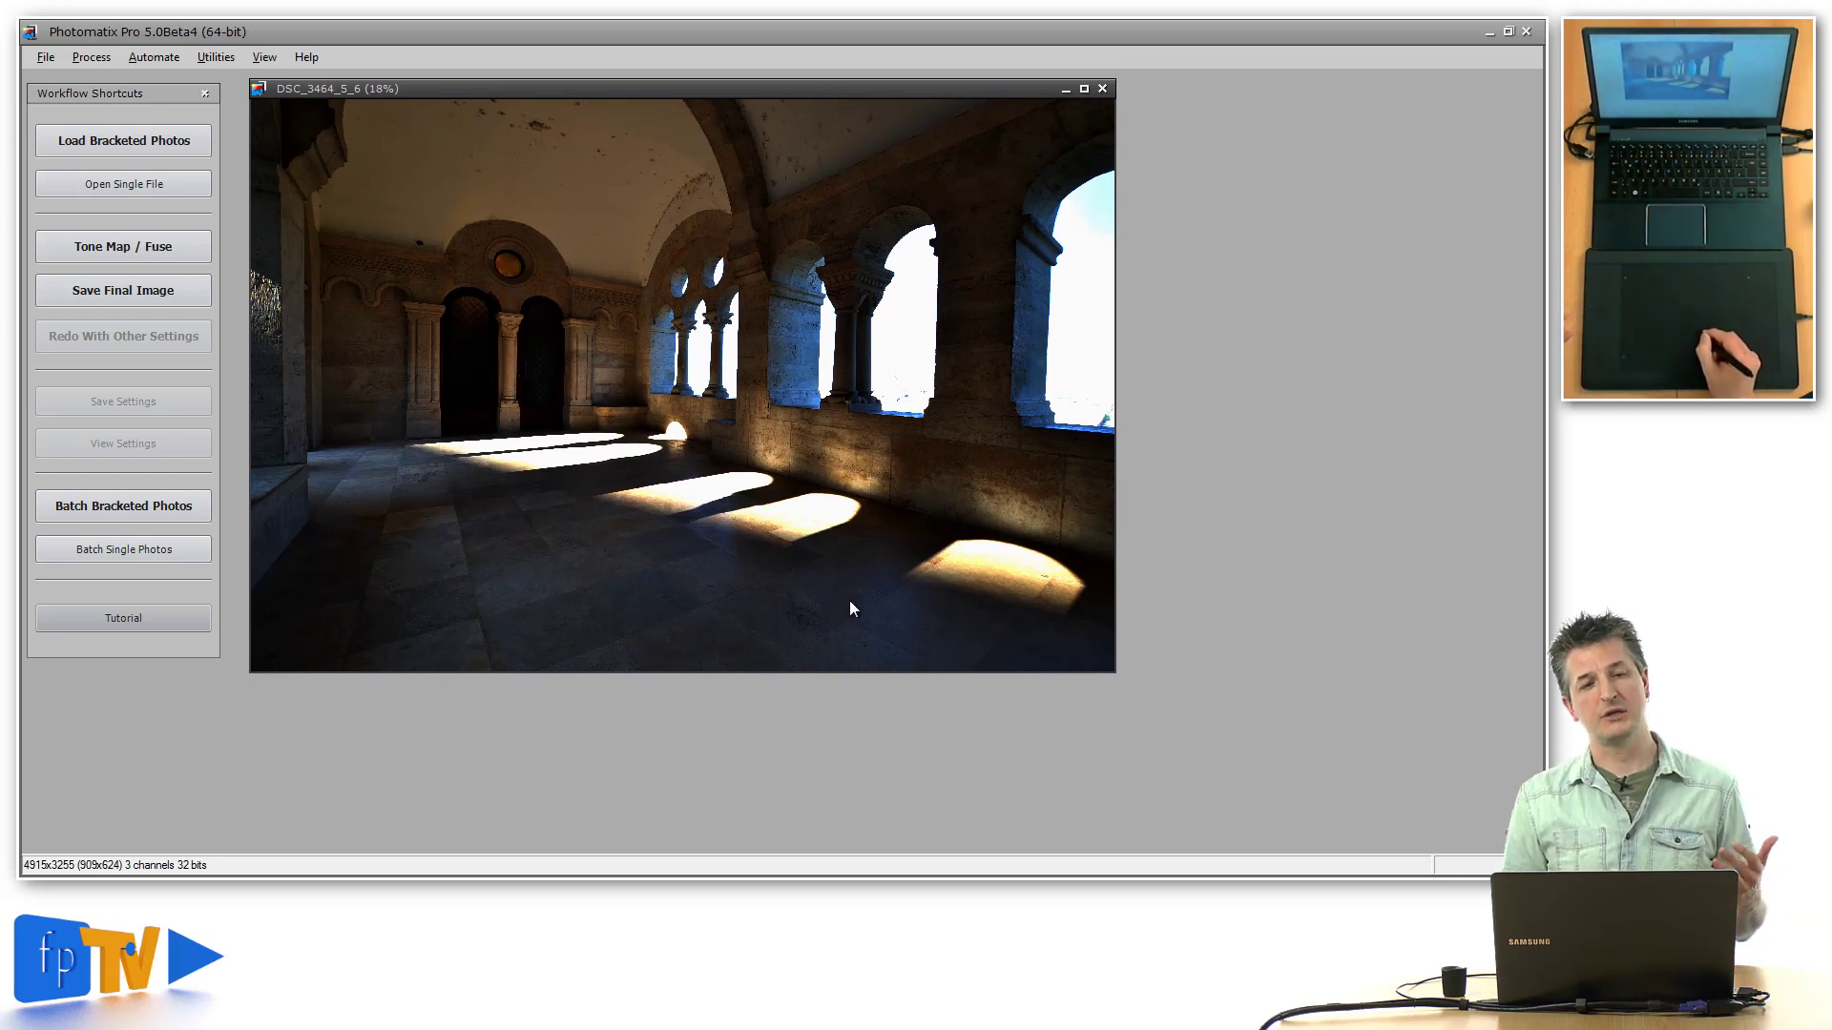
Bring up the Tone Map / Fuse adjustment settings for the merged DSC_3464_5_6 image
{"action": "left_click", "coordinate": [141, 248]}
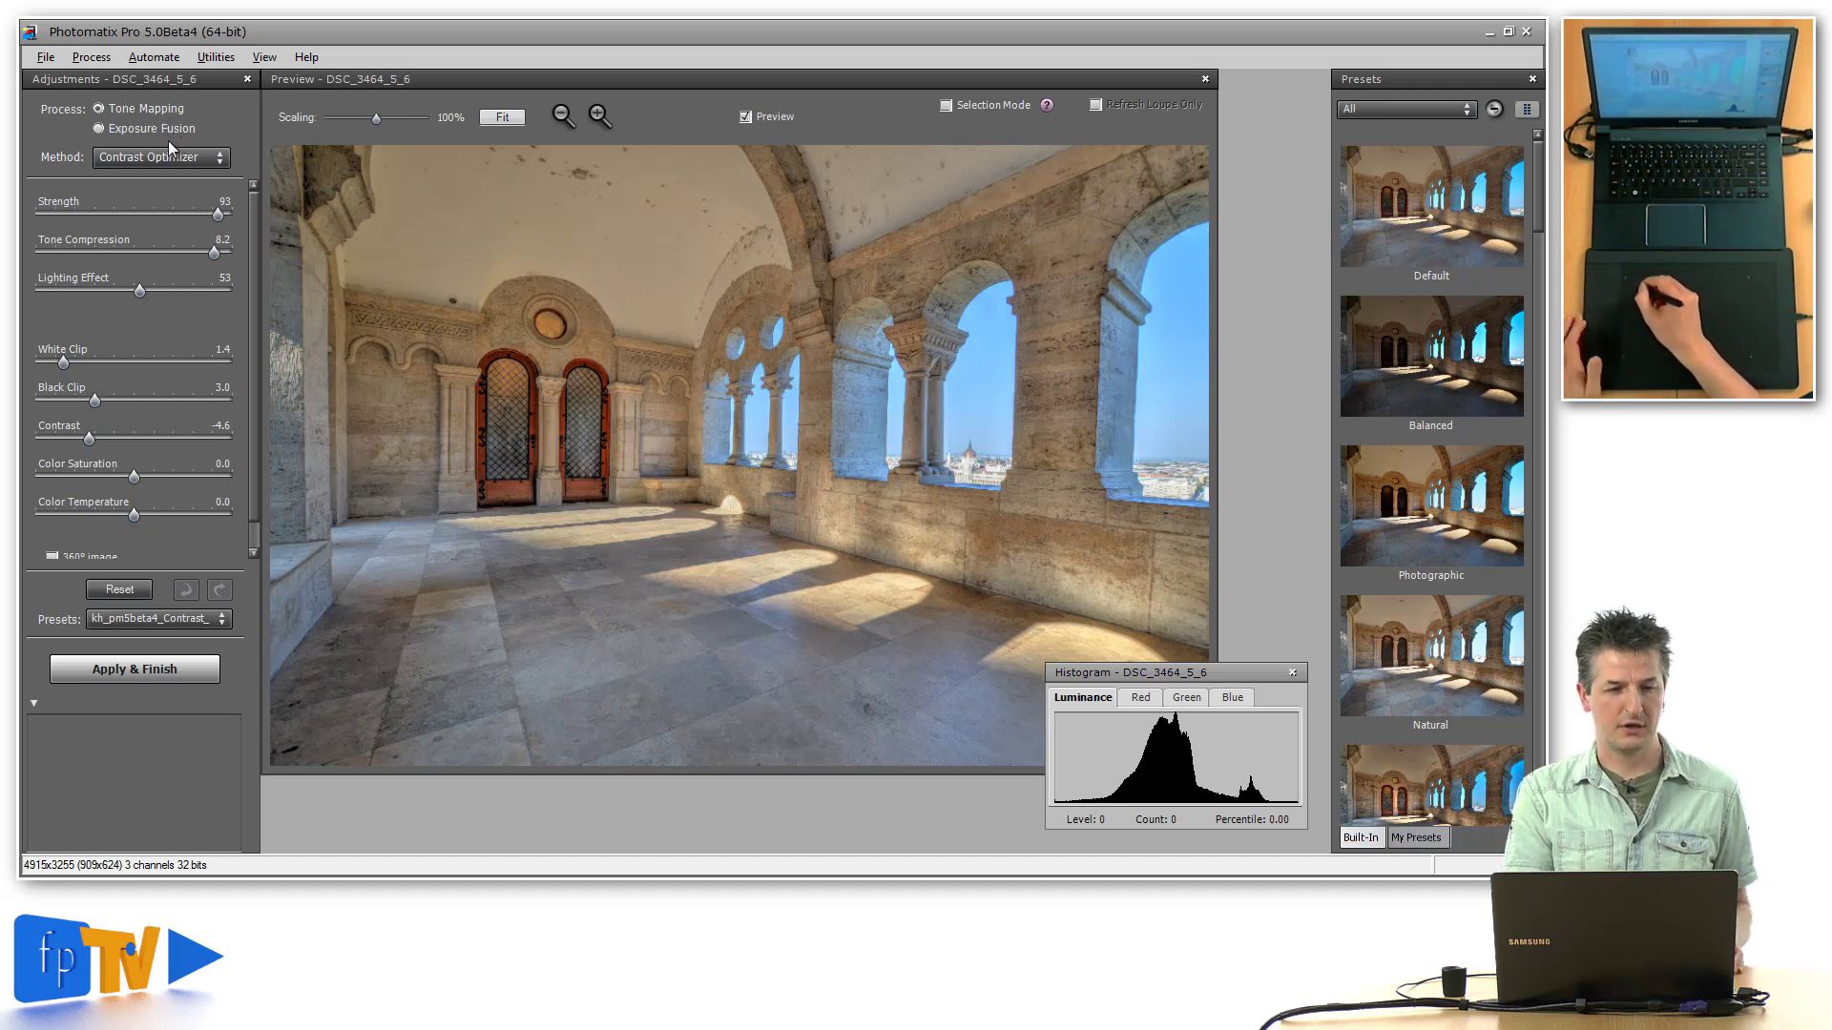
Switch processing to Exposure Fusion and keep the Fusion/Natural method
{"action": "left_click", "coordinate": [98, 129]}
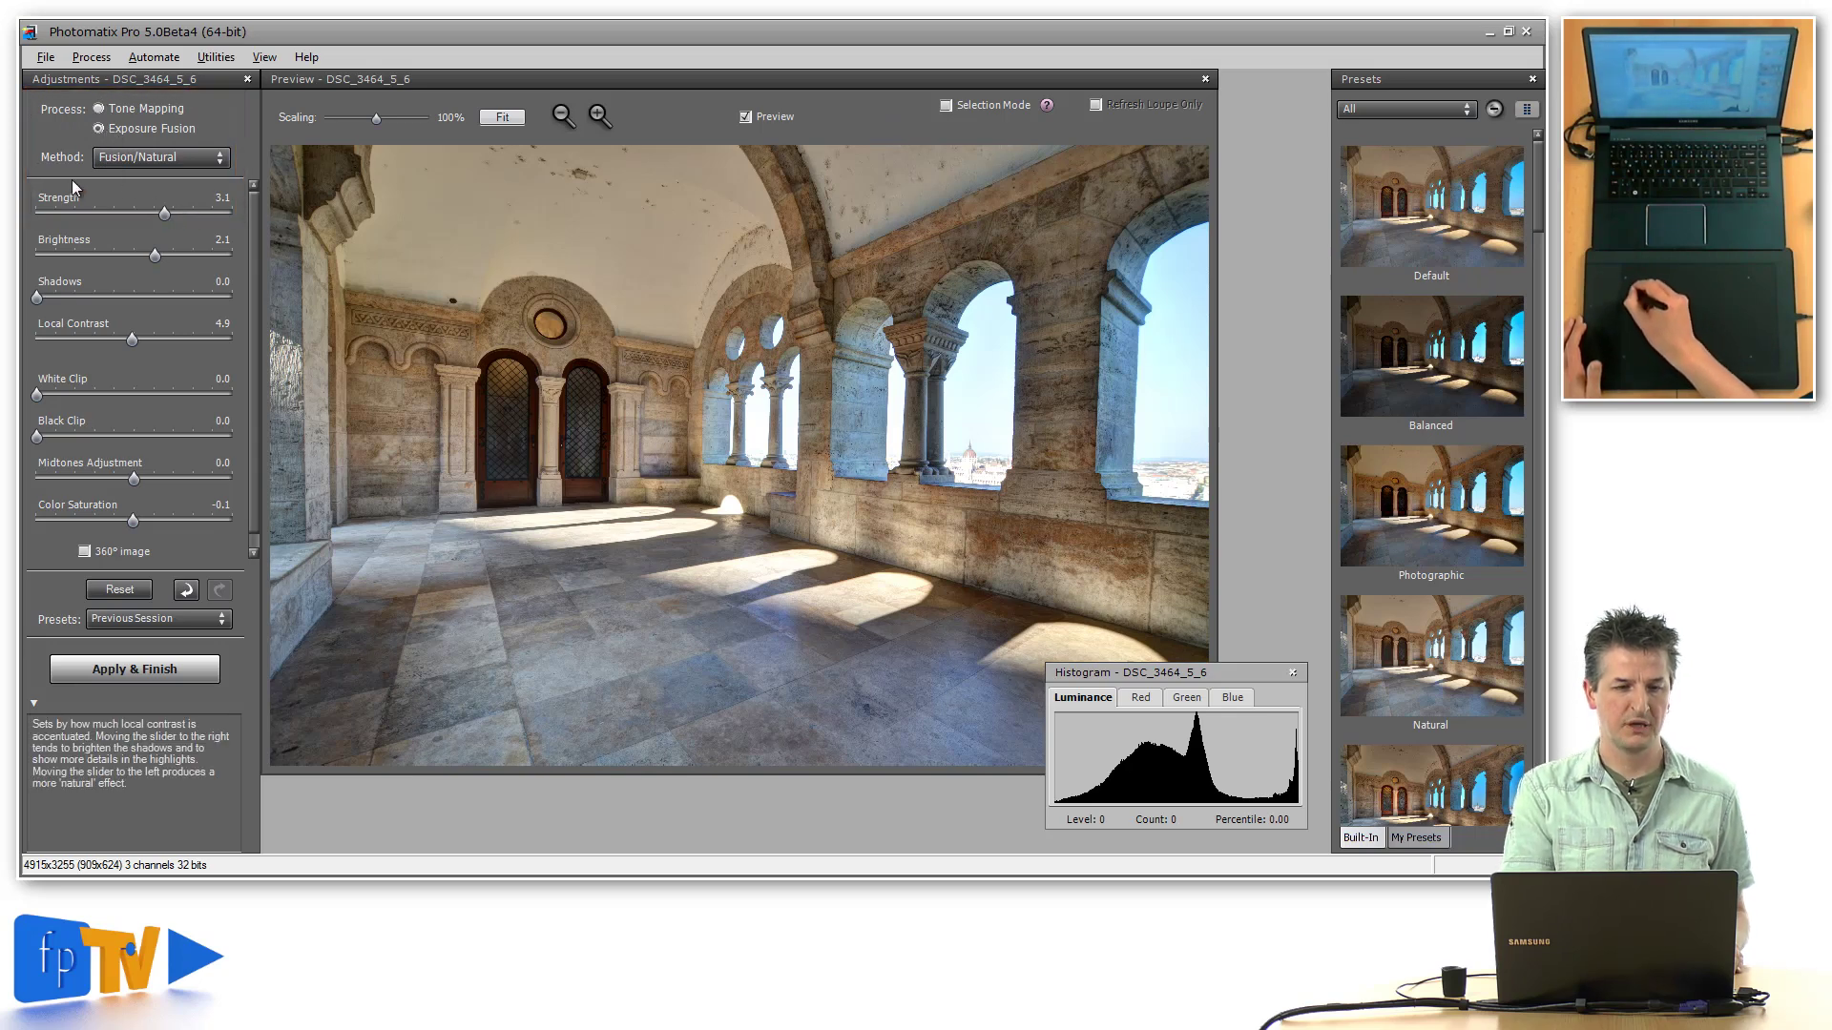
{"action": "left_click", "coordinate": [171, 158]}
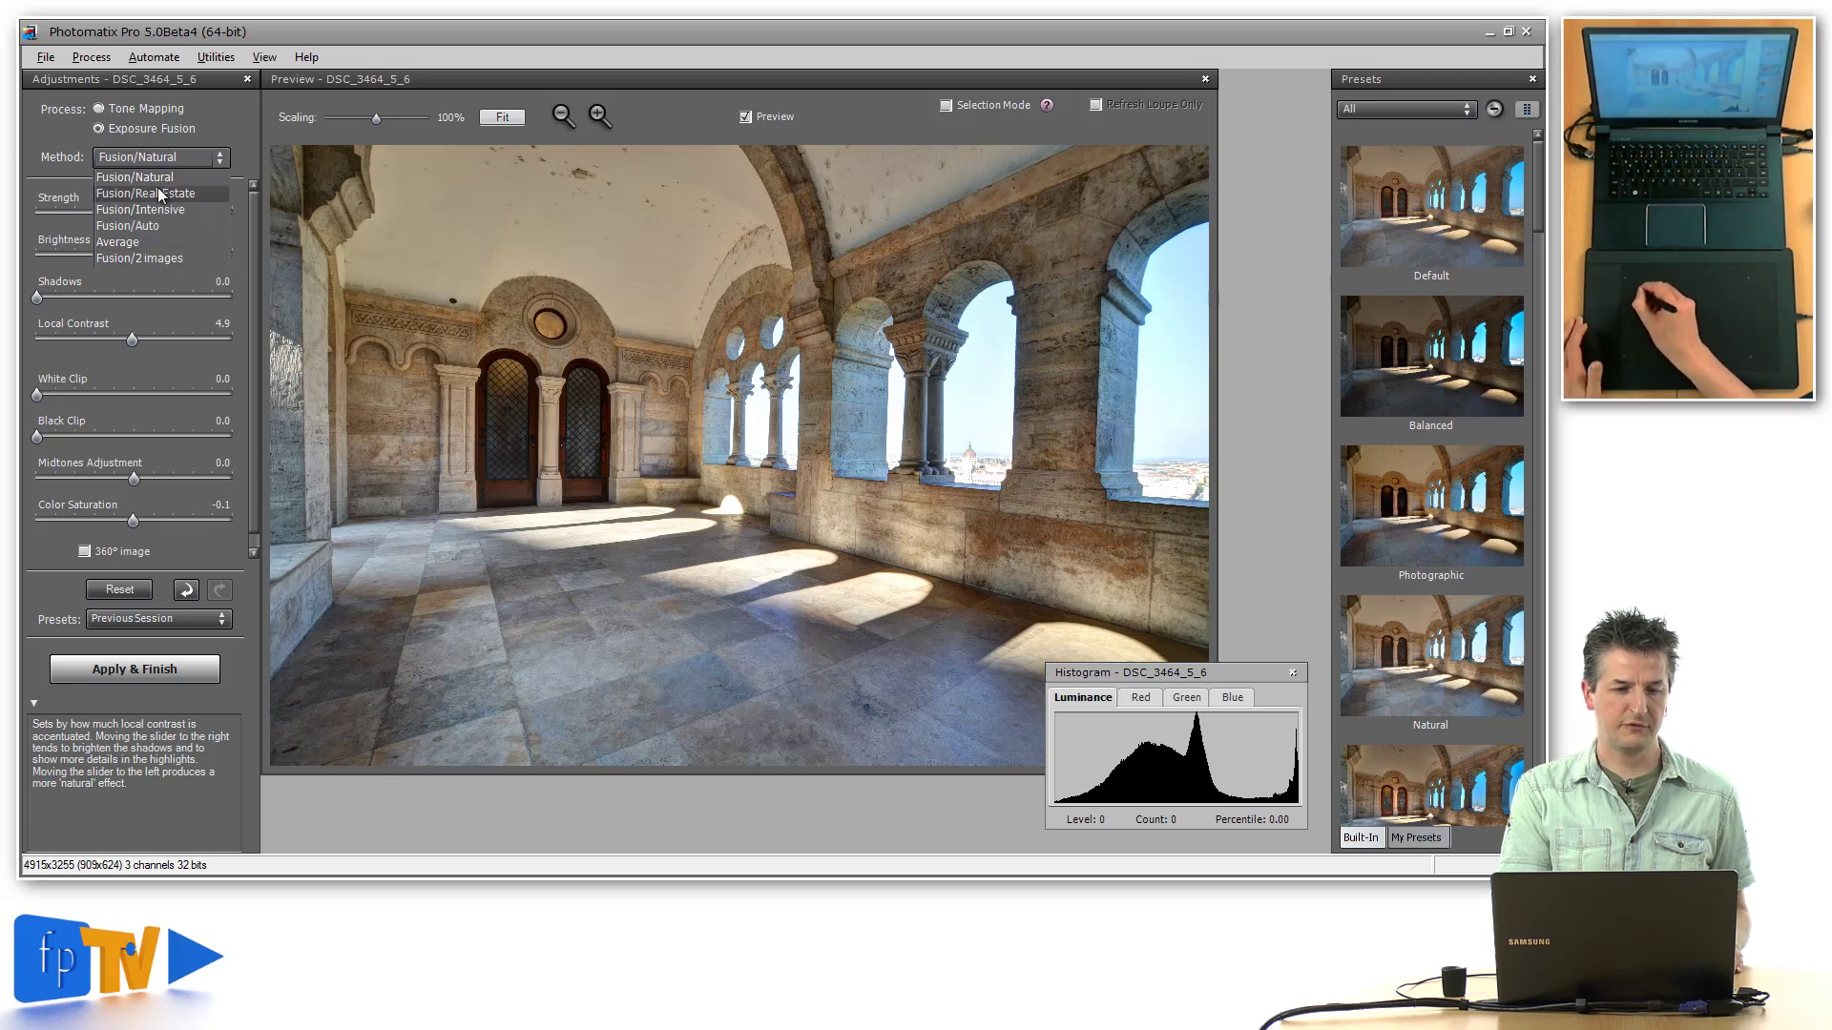
{"action": "left_click", "coordinate": [150, 179]}
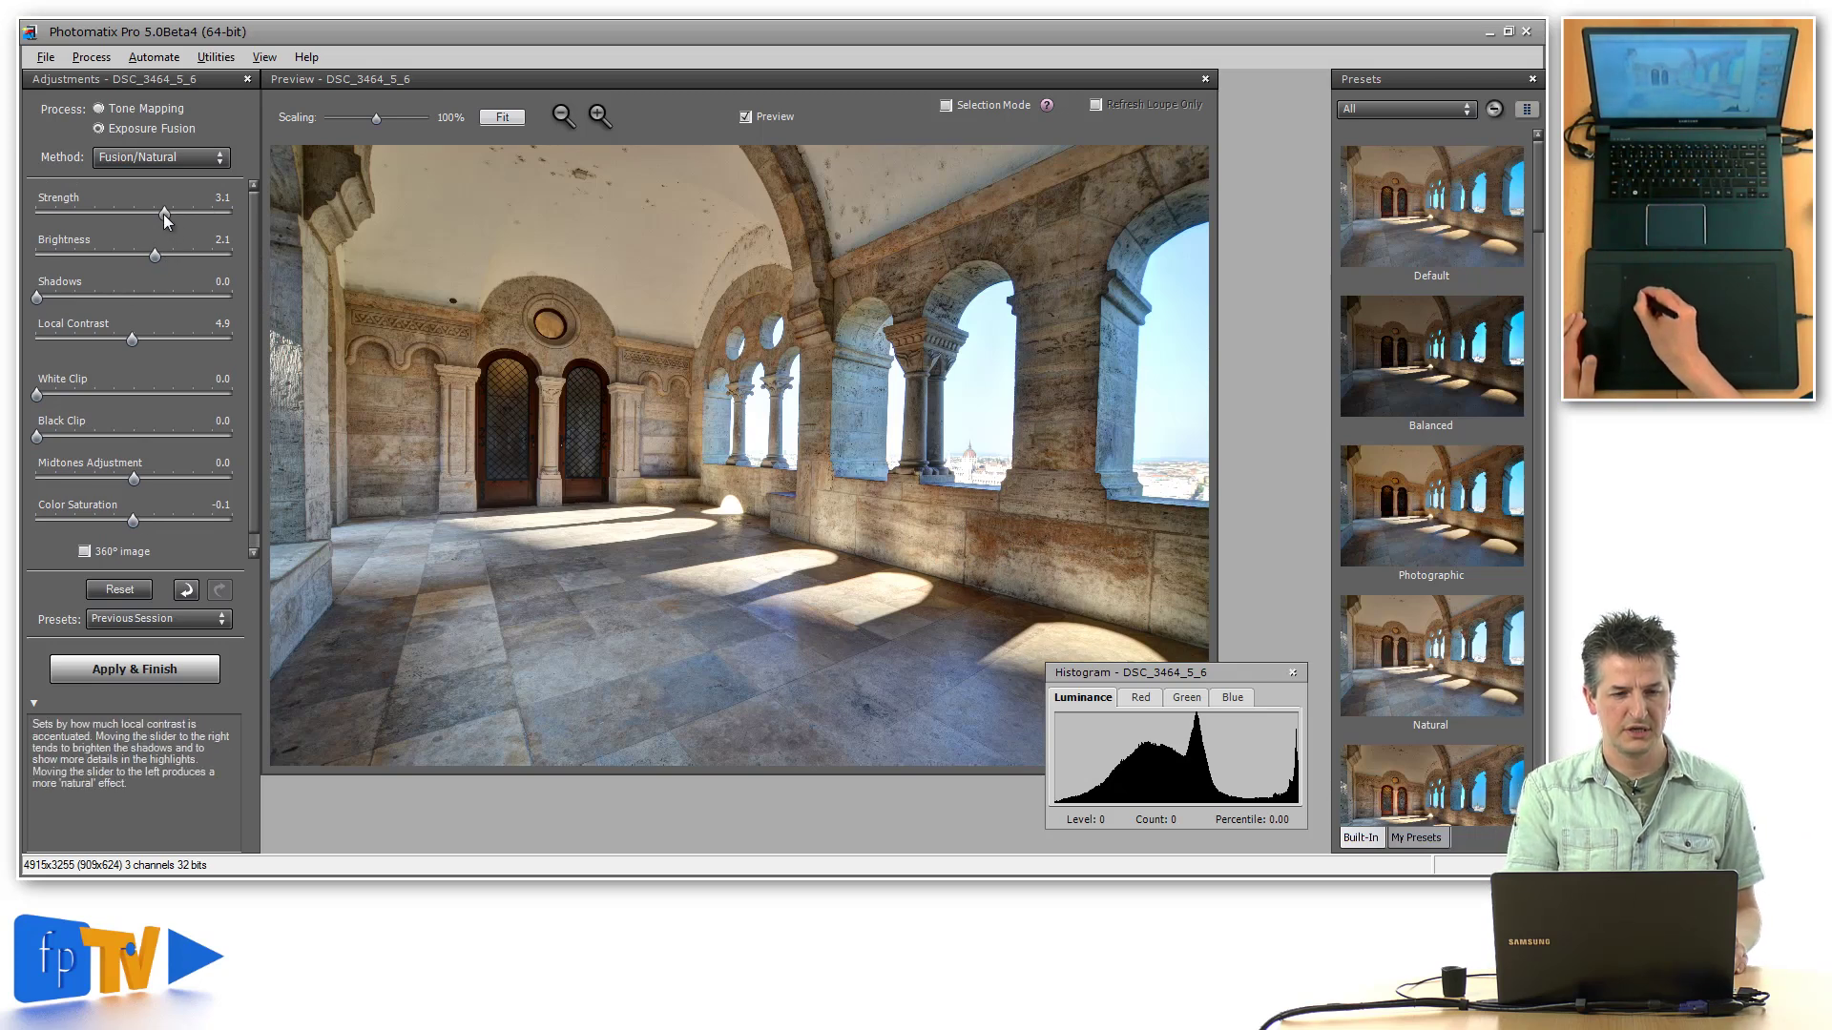
Set Fusion/Natural Strength to -1.9 and Brightness to -3.1
{"action": "left_click", "coordinate": [116, 216]}
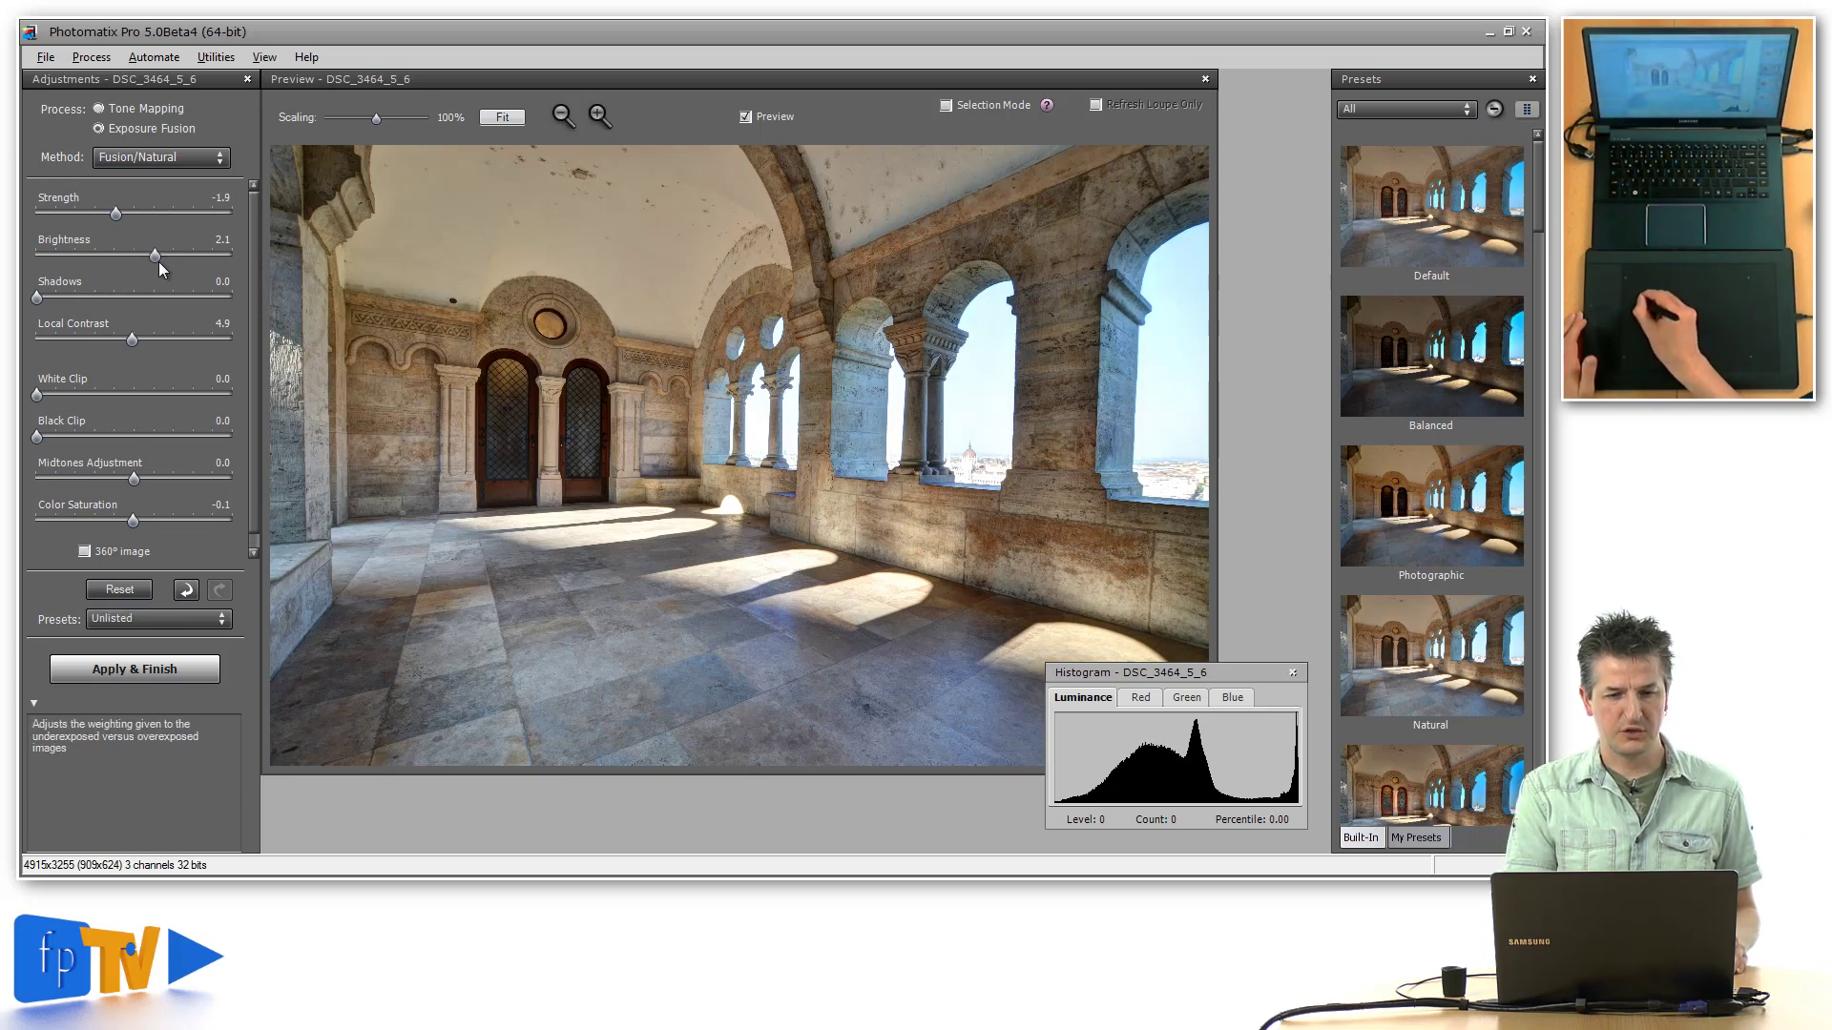
{"action": "left_click_drag", "start_coordinate": [155, 256], "coordinate": [113, 300]}
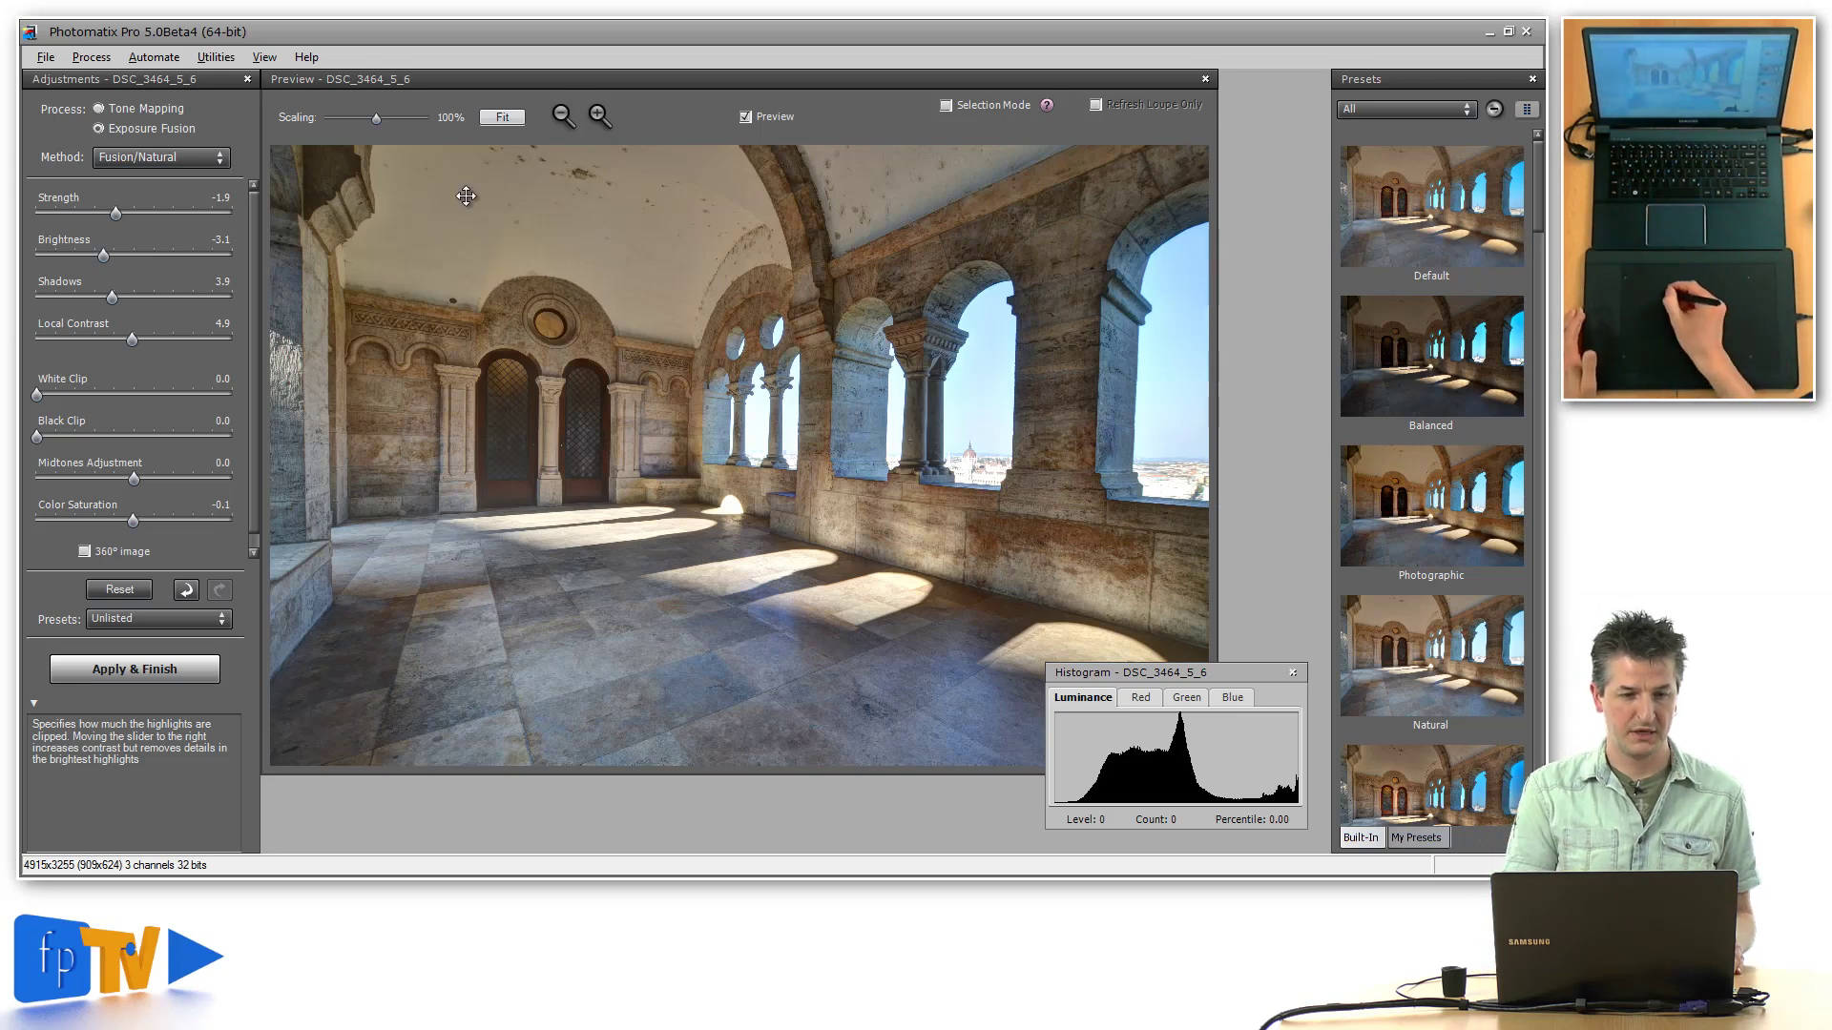
{"action": "left_click", "coordinate": [219, 161]}
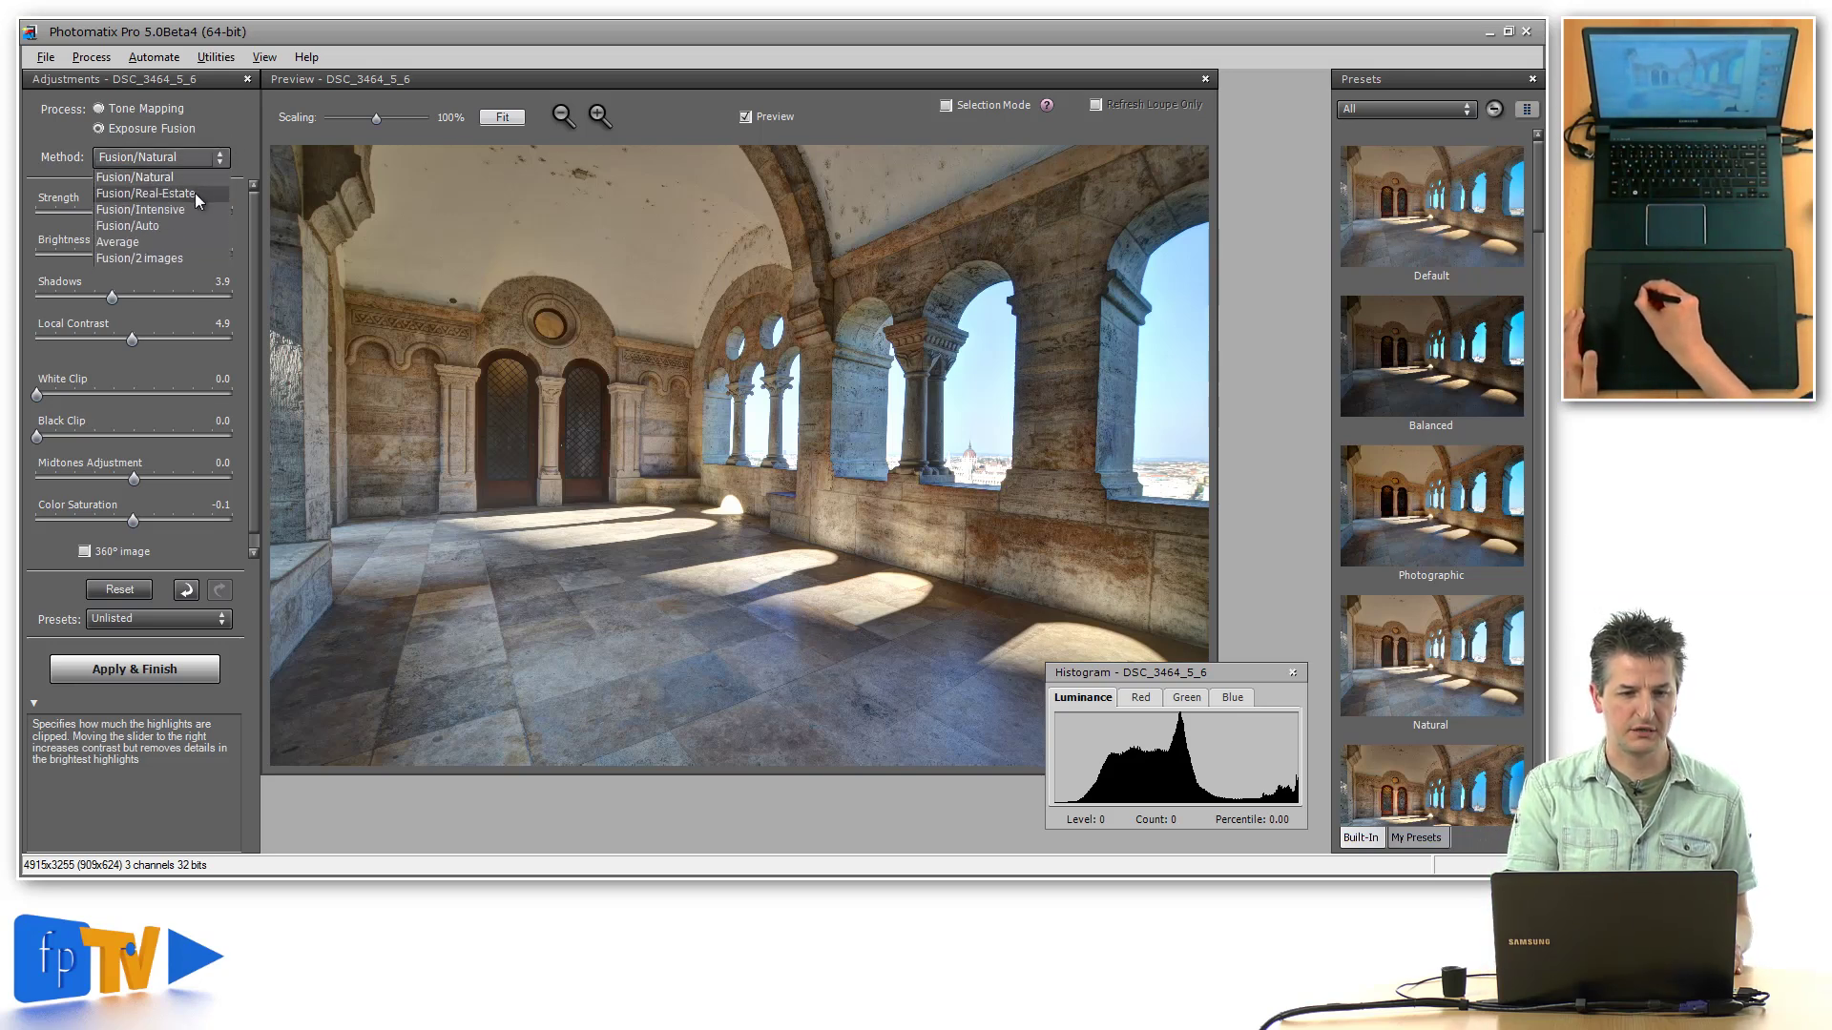
Choose Fusion/Real-Estate with default settings, testing the Highlights range before returning it to 0.0
{"action": "left_click", "coordinate": [195, 192]}
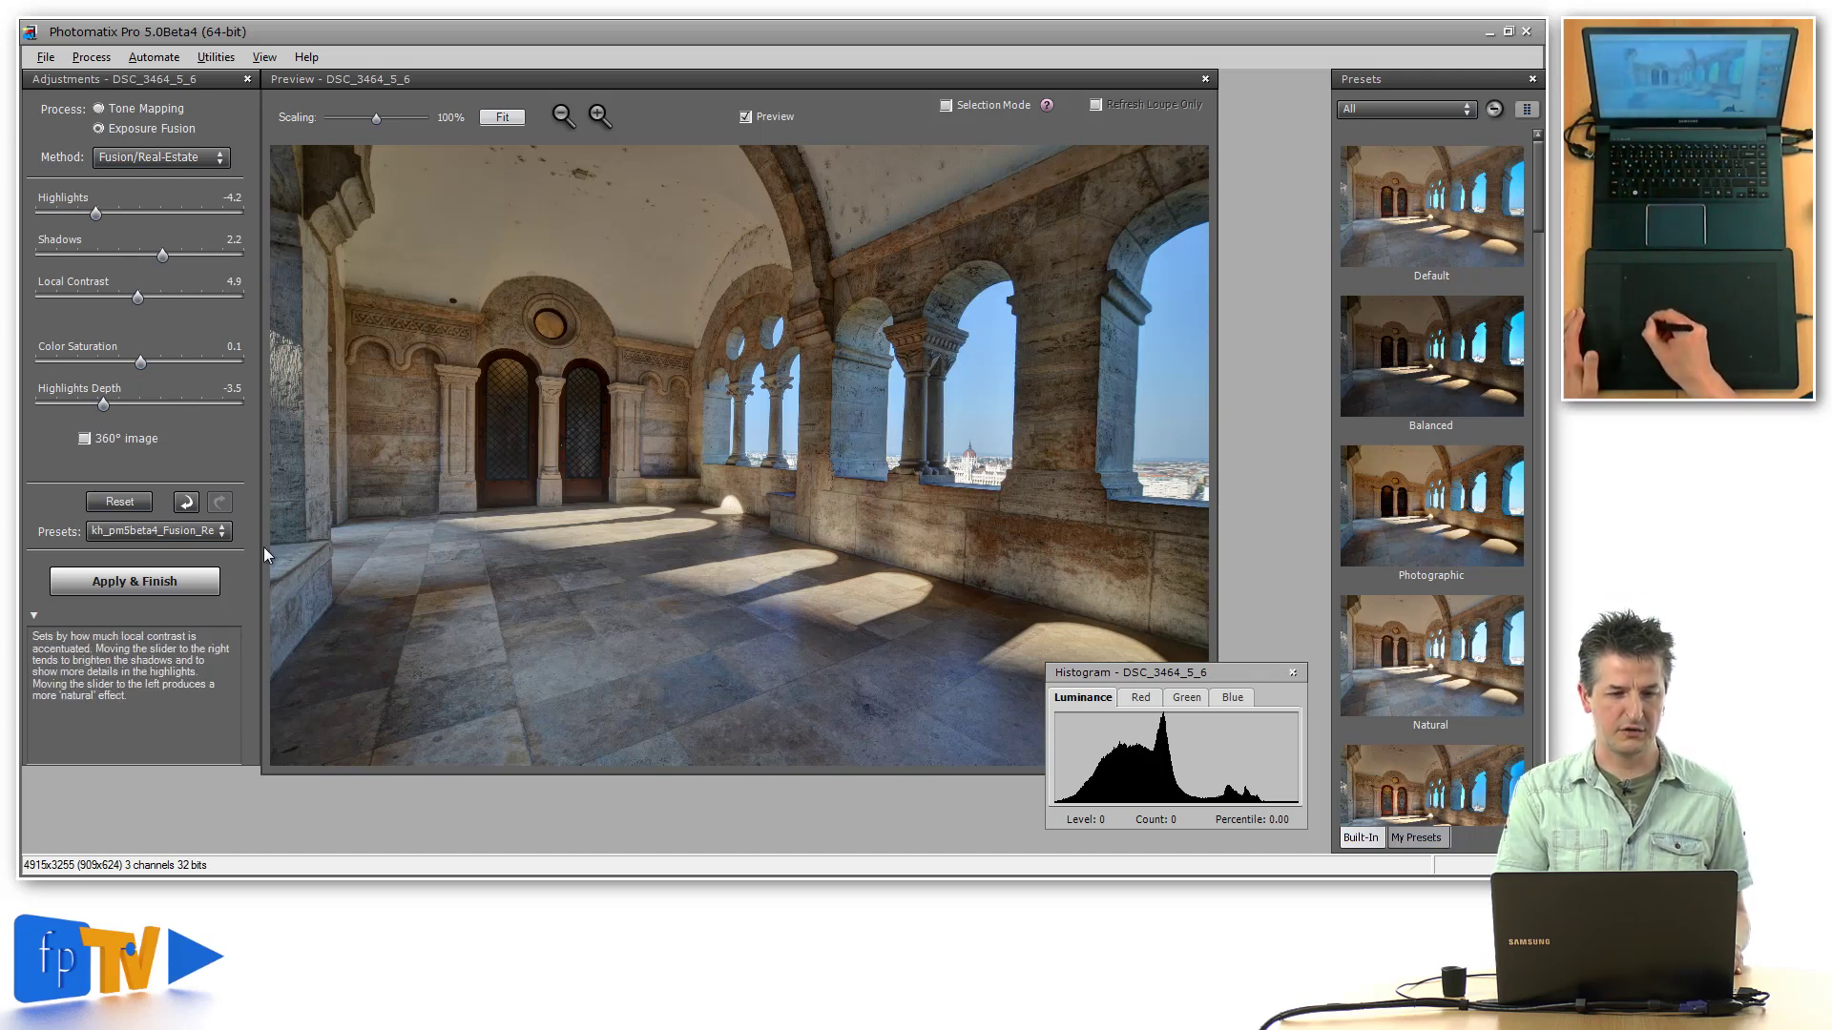
{"action": "left_click", "coordinate": [118, 503]}
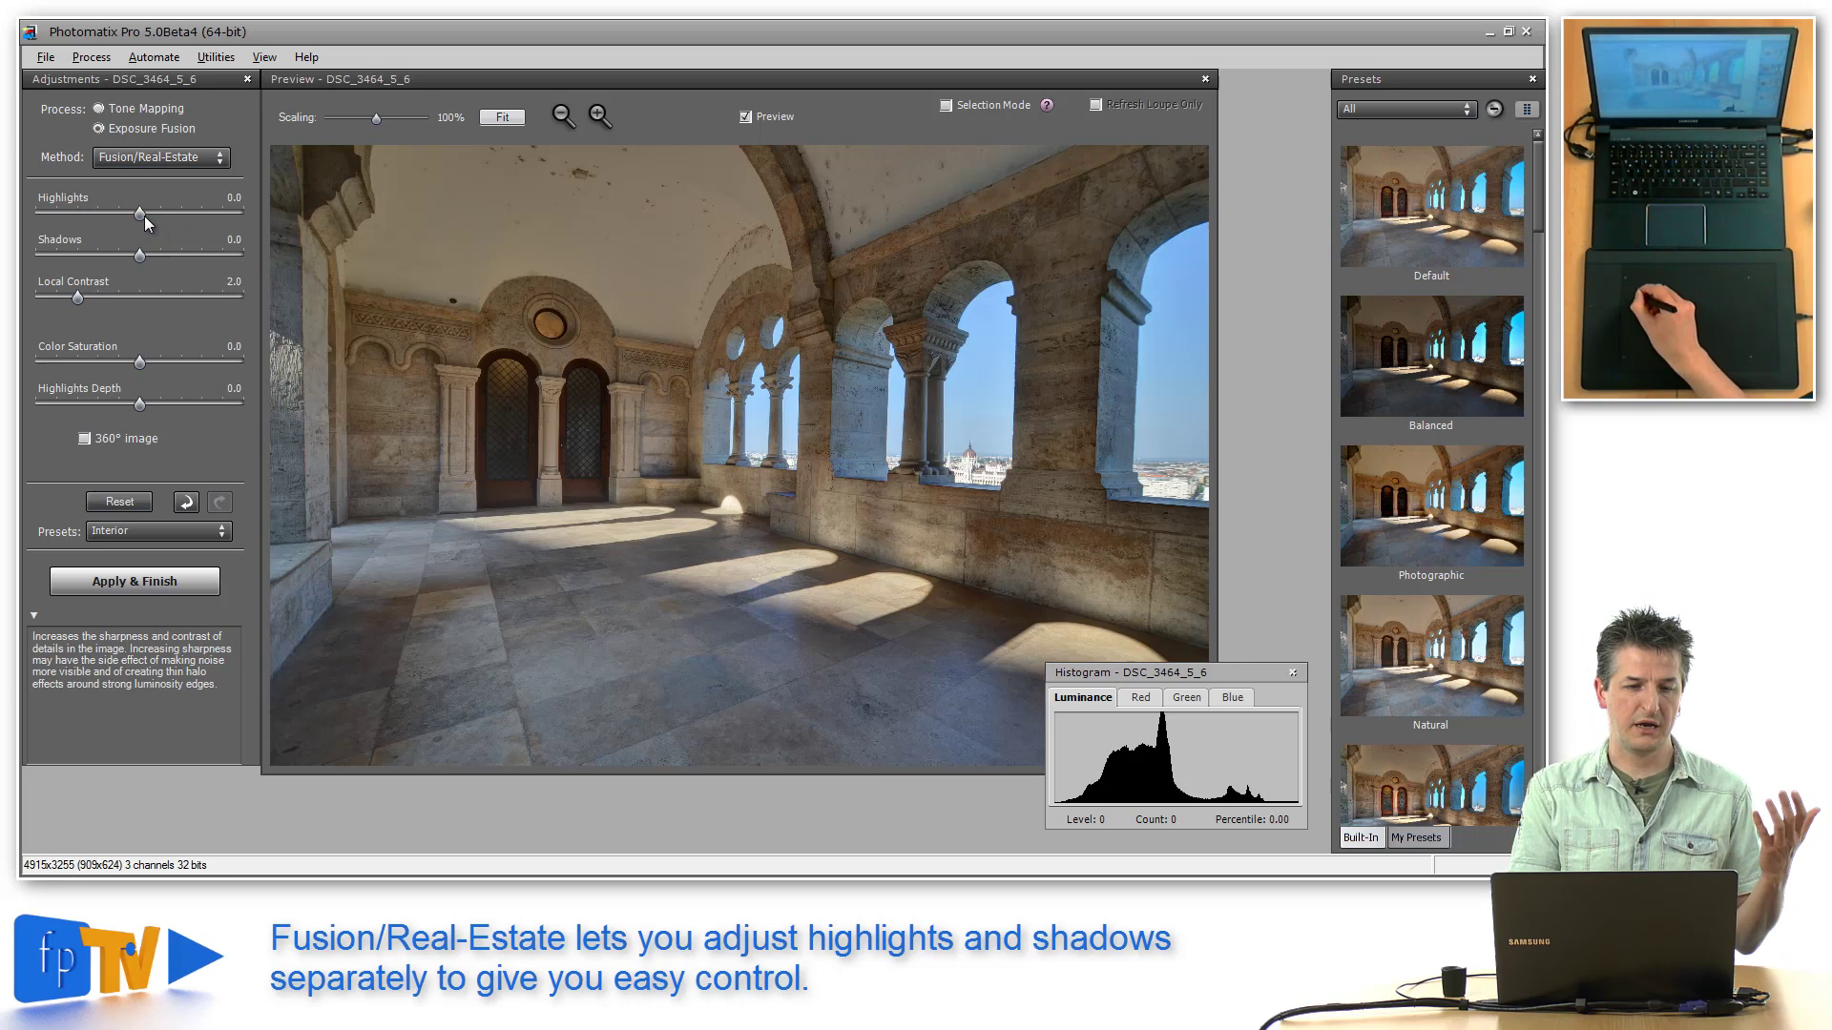
{"action": "left_click_drag", "start_coordinate": [138, 212], "coordinate": [34, 214]}
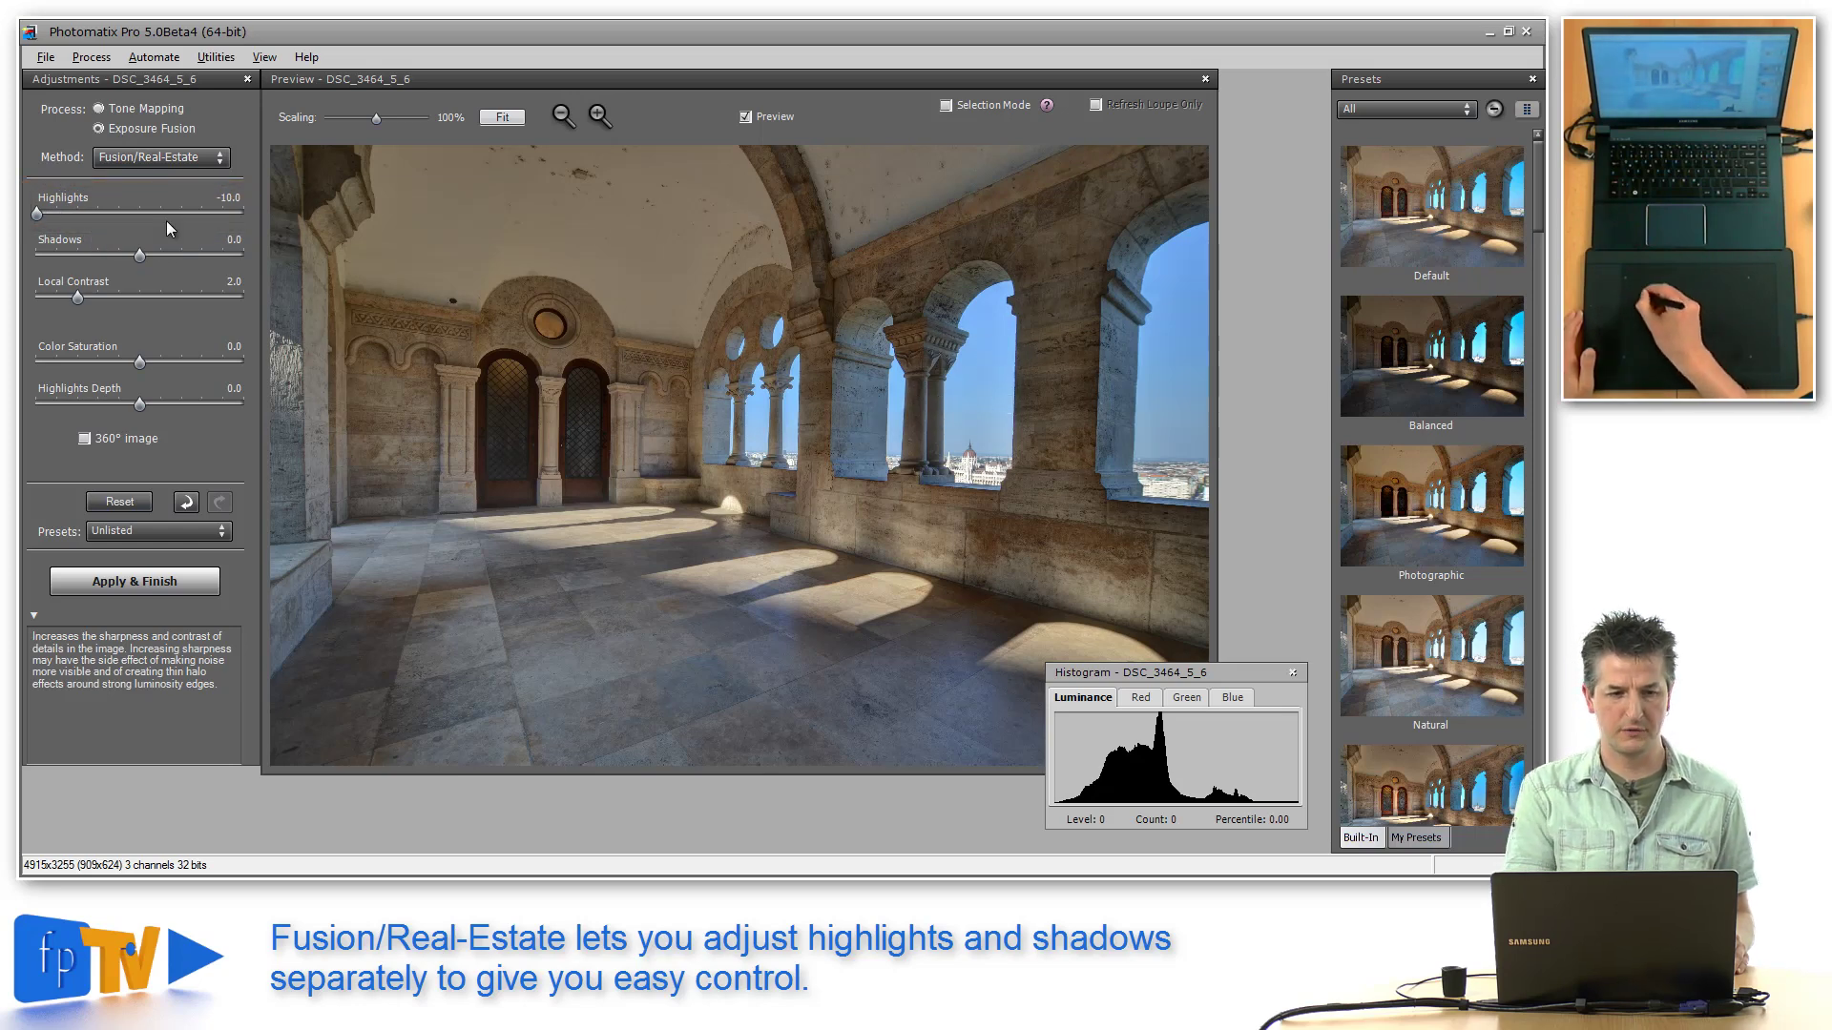
{"action": "left_click_drag", "start_coordinate": [38, 213], "coordinate": [250, 198]}
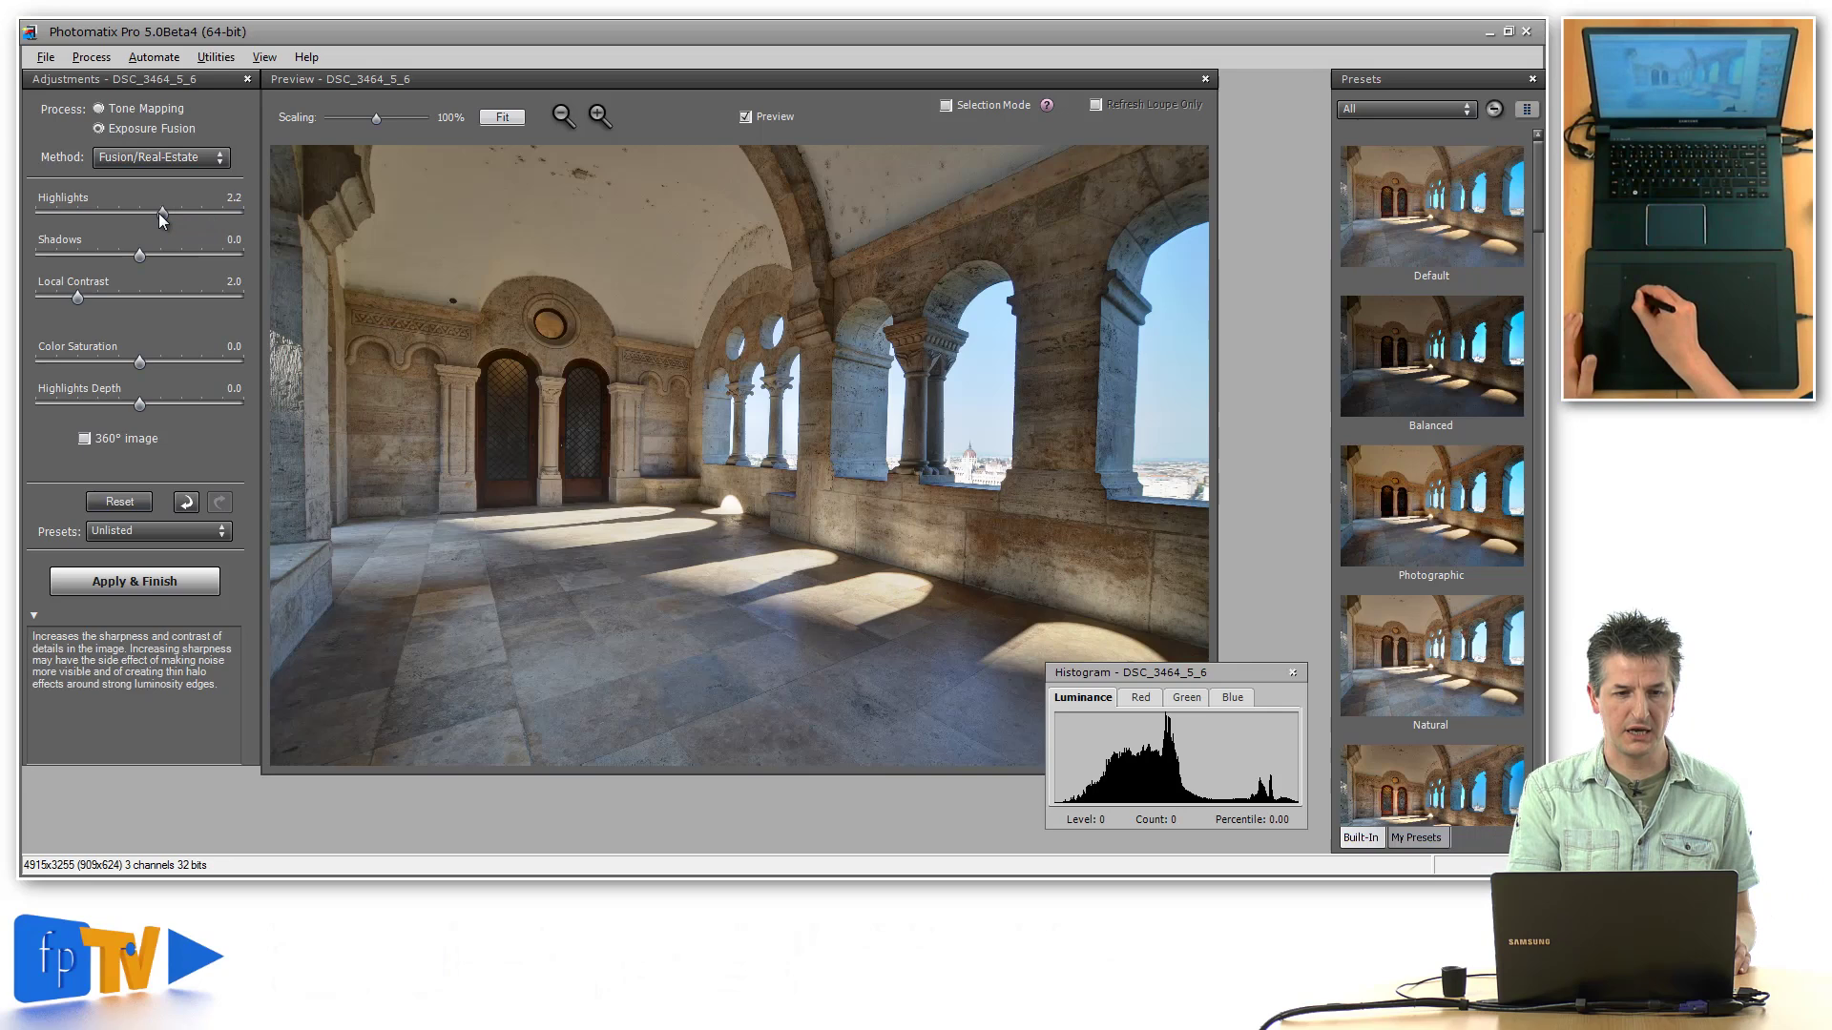
{"action": "left_click_drag", "start_coordinate": [142, 216], "coordinate": [140, 214]}
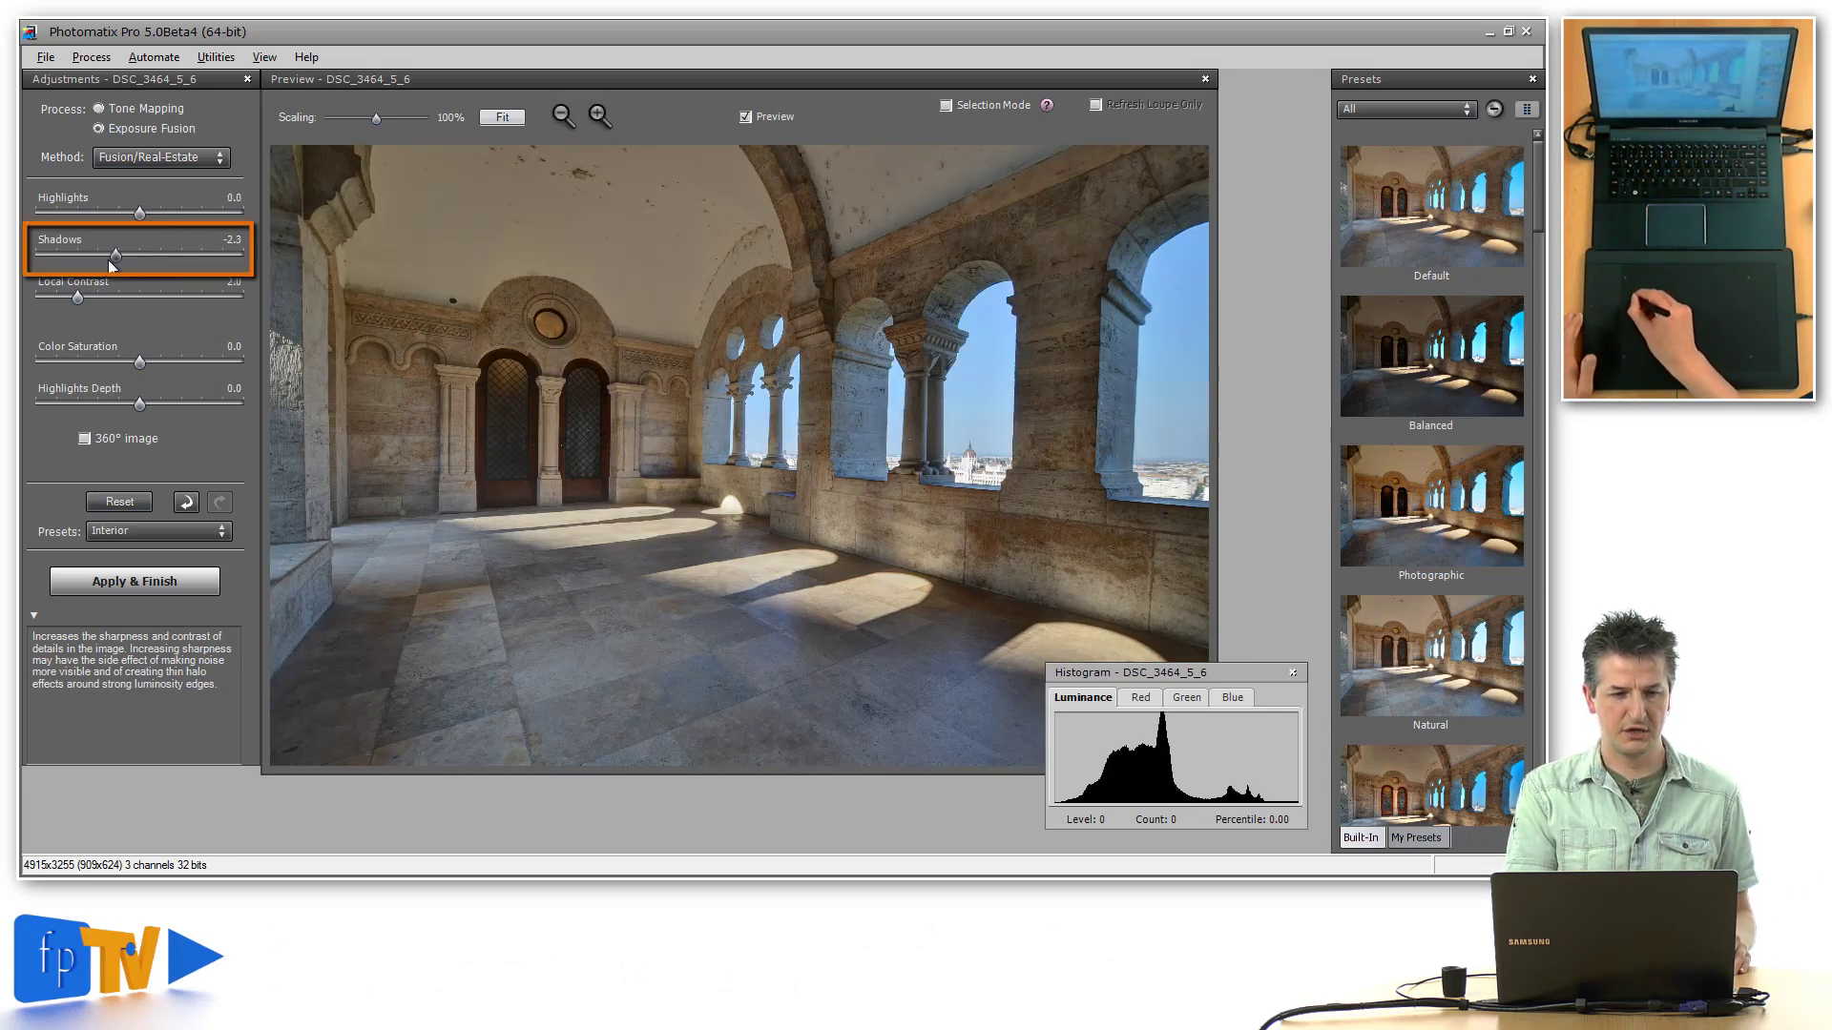
Try the Shadows extremes, then settle on Shadows 7.4 with Highlights lowered to -8.3
{"action": "left_click_drag", "start_coordinate": [48, 255], "coordinate": [36, 255]}
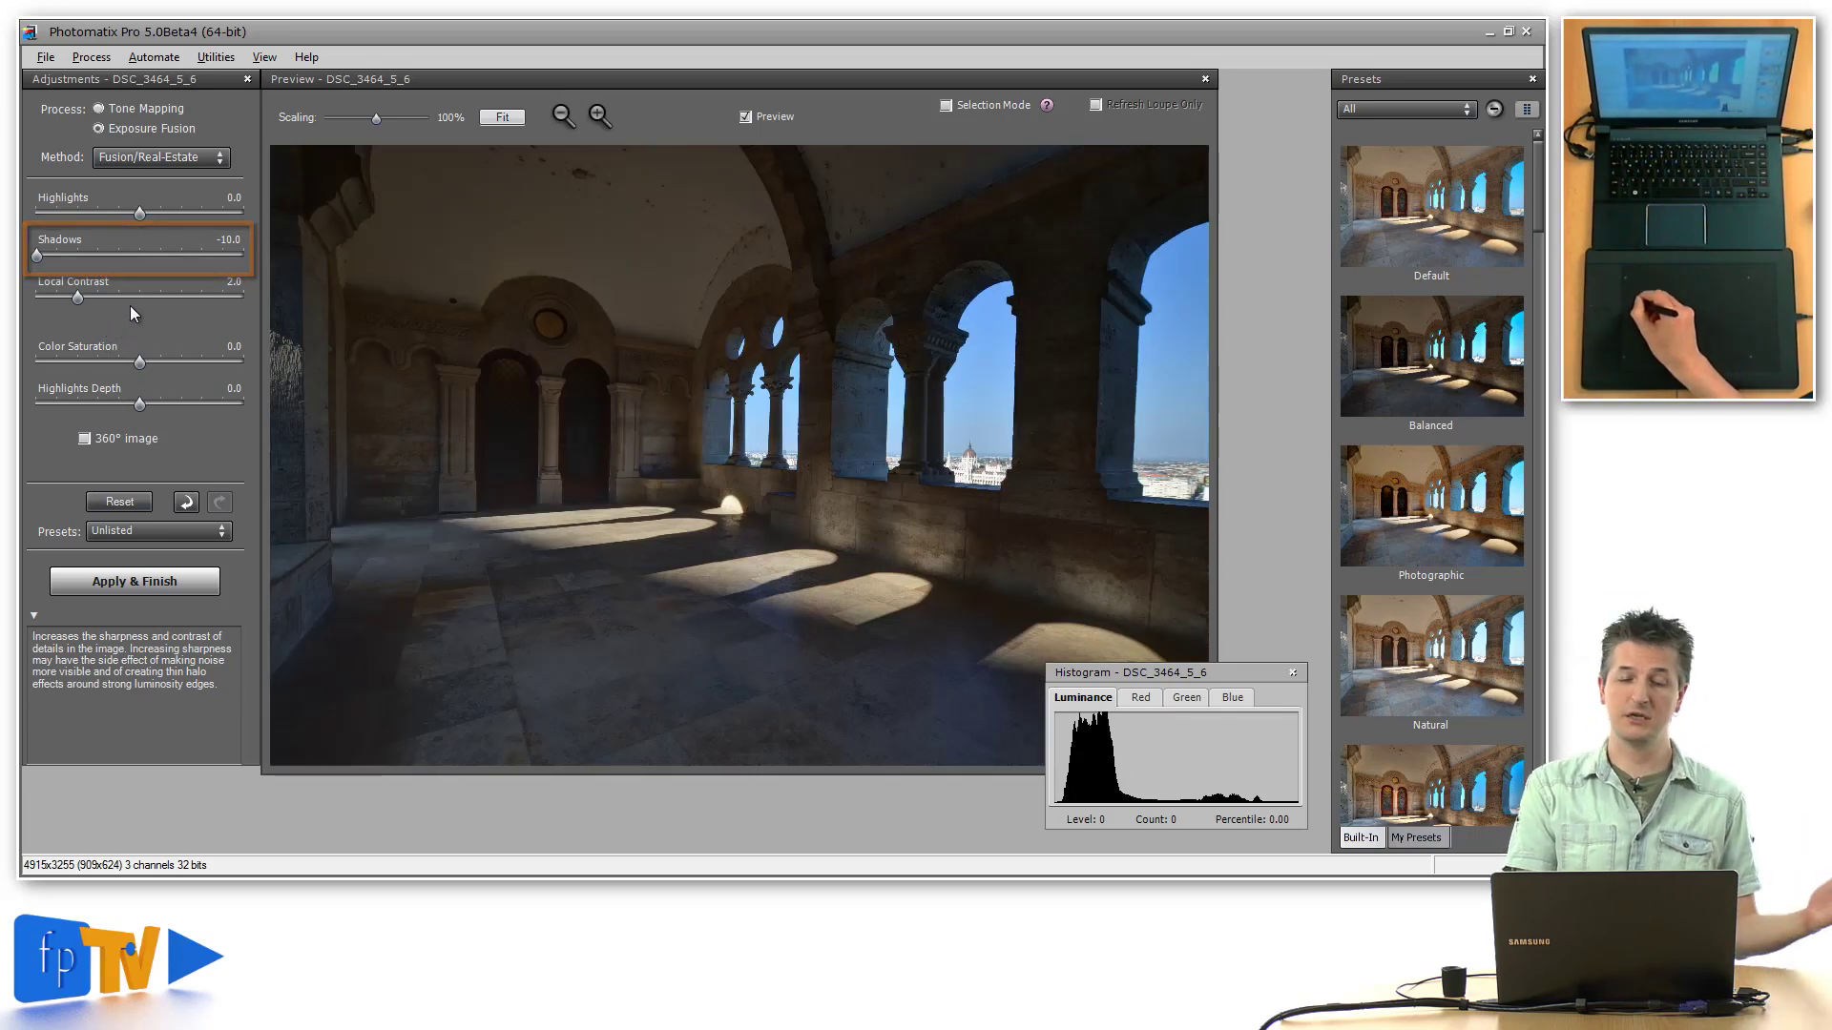
{"action": "left_click_drag", "start_coordinate": [199, 250], "coordinate": [243, 256]}
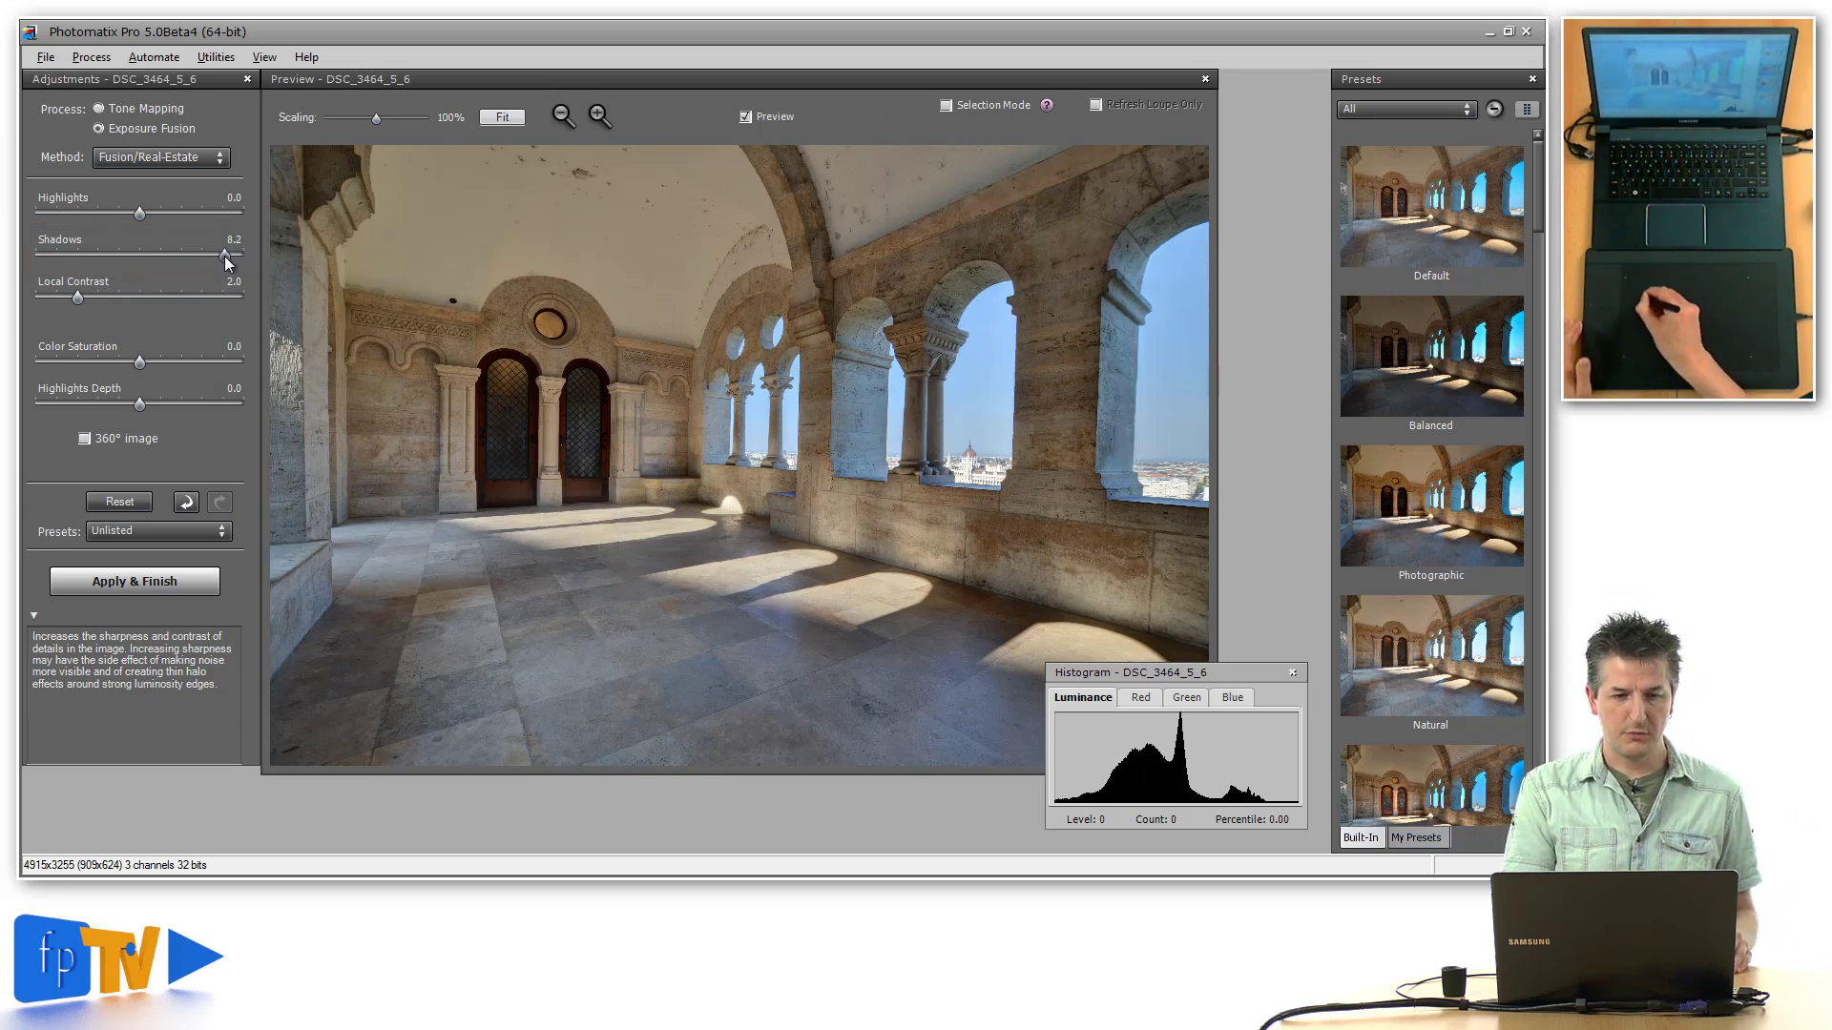
{"action": "left_click_drag", "start_coordinate": [221, 256], "coordinate": [211, 254]}
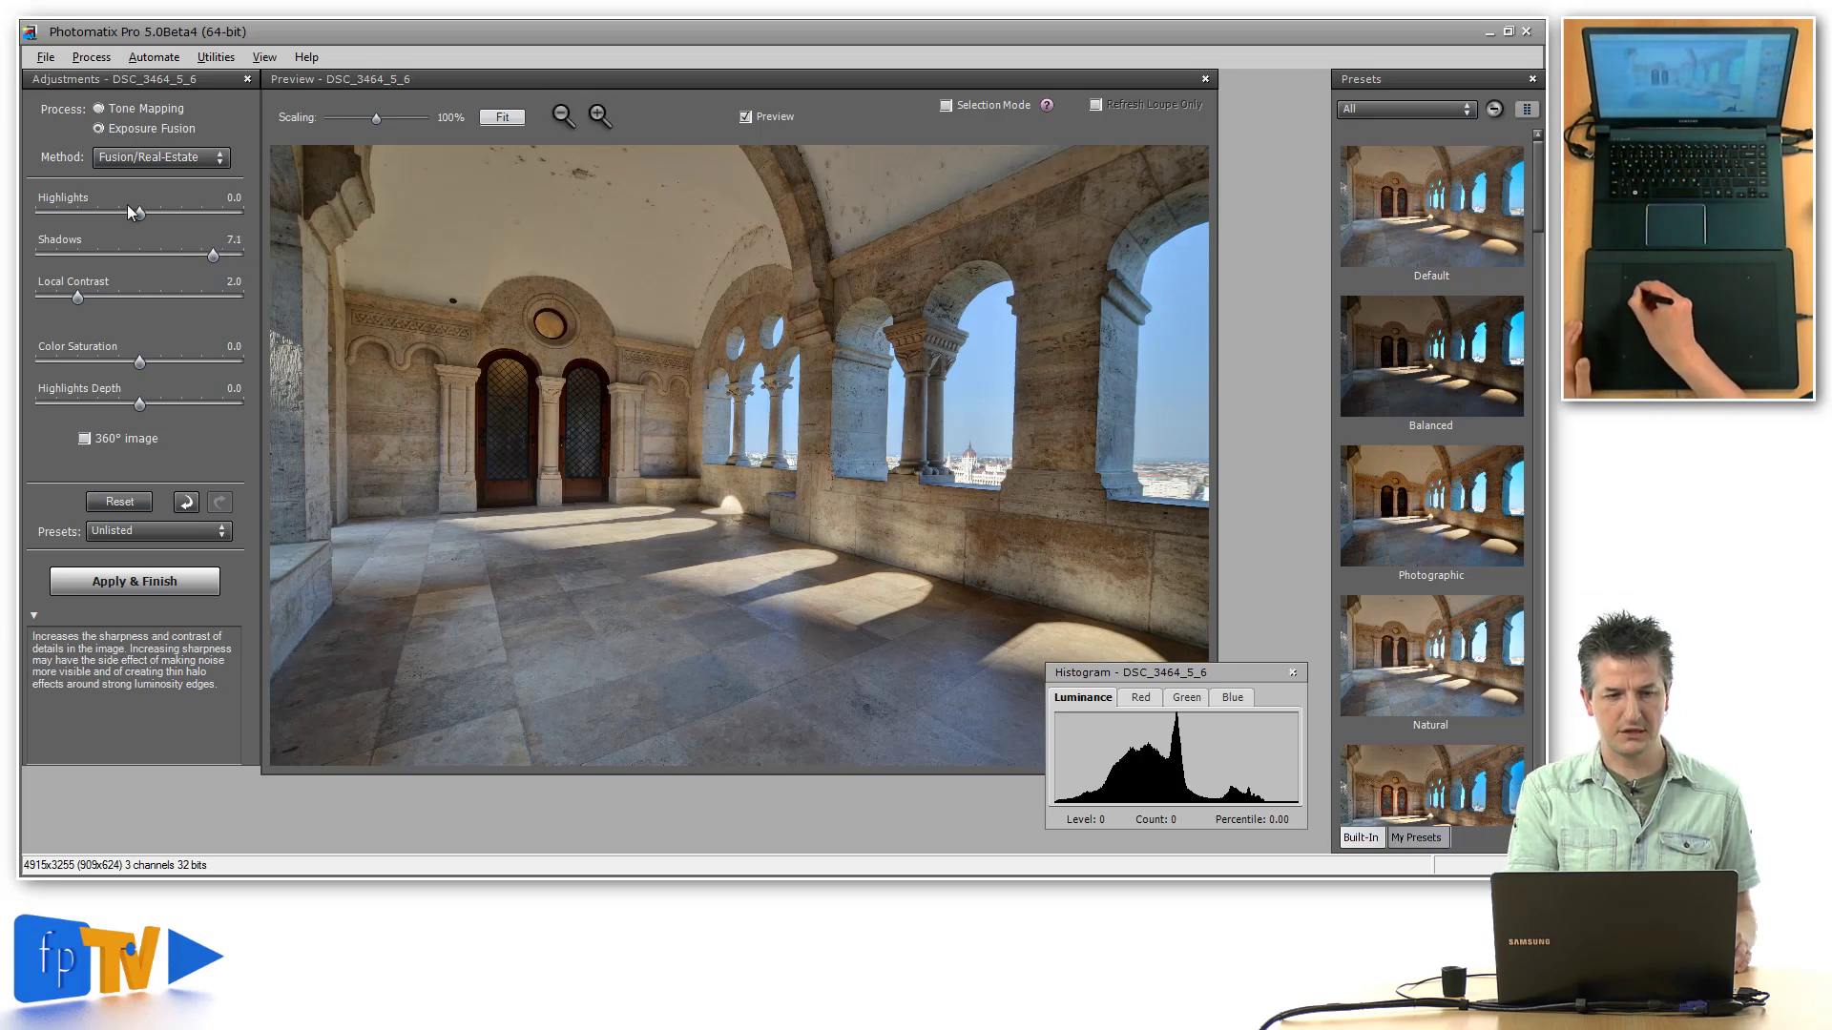
{"action": "left_click_drag", "start_coordinate": [139, 213], "coordinate": [56, 217]}
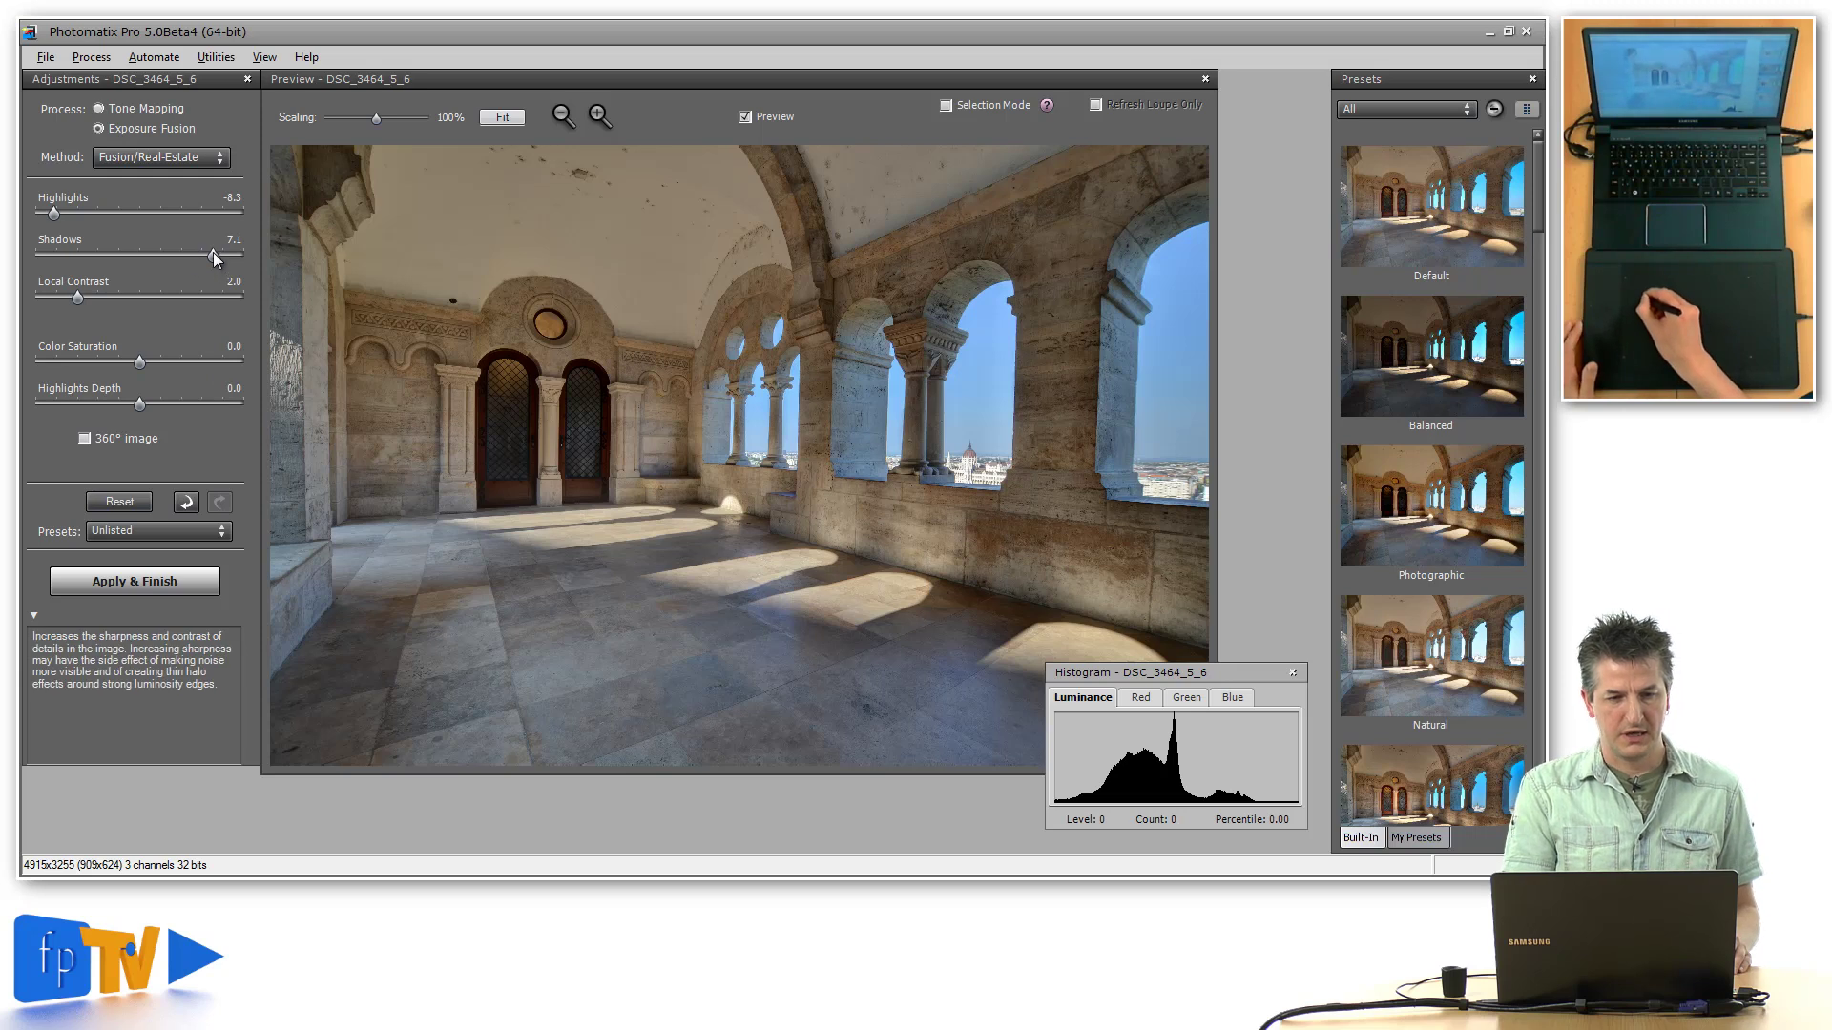
{"action": "left_click_drag", "start_coordinate": [213, 253], "coordinate": [219, 254]}
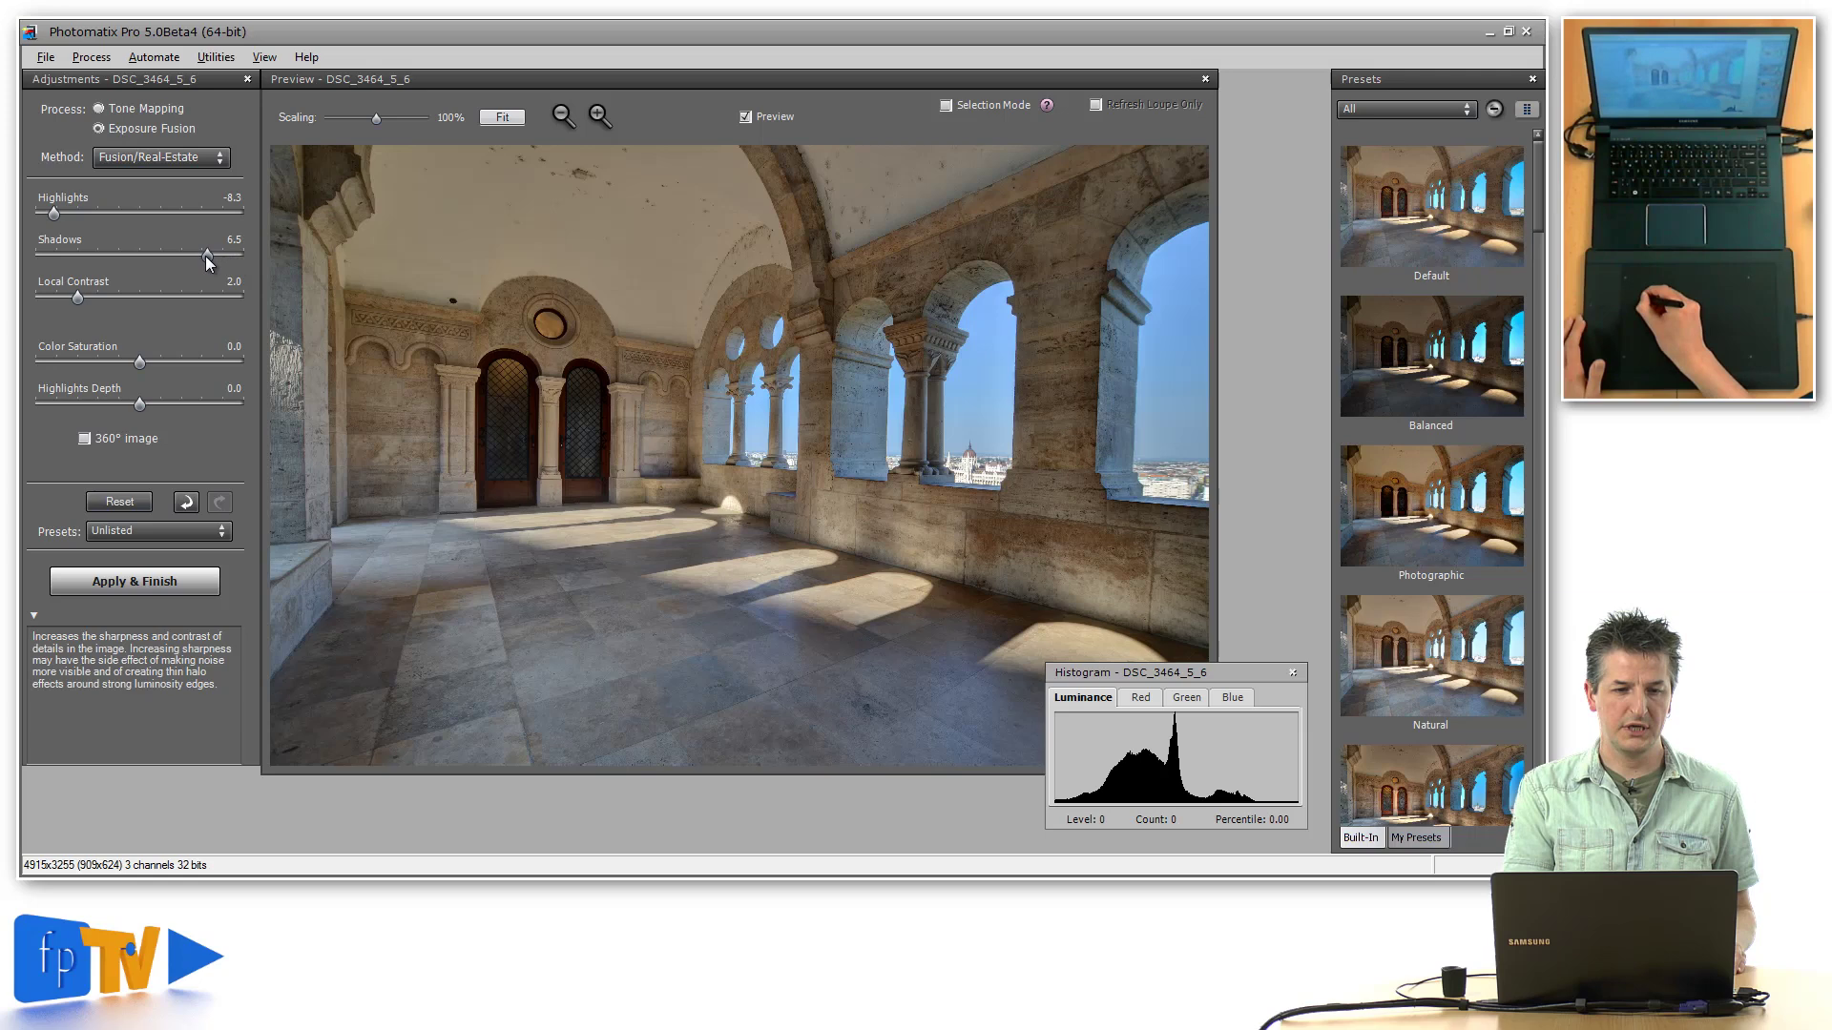
{"action": "left_click_drag", "start_coordinate": [214, 256], "coordinate": [215, 255]}
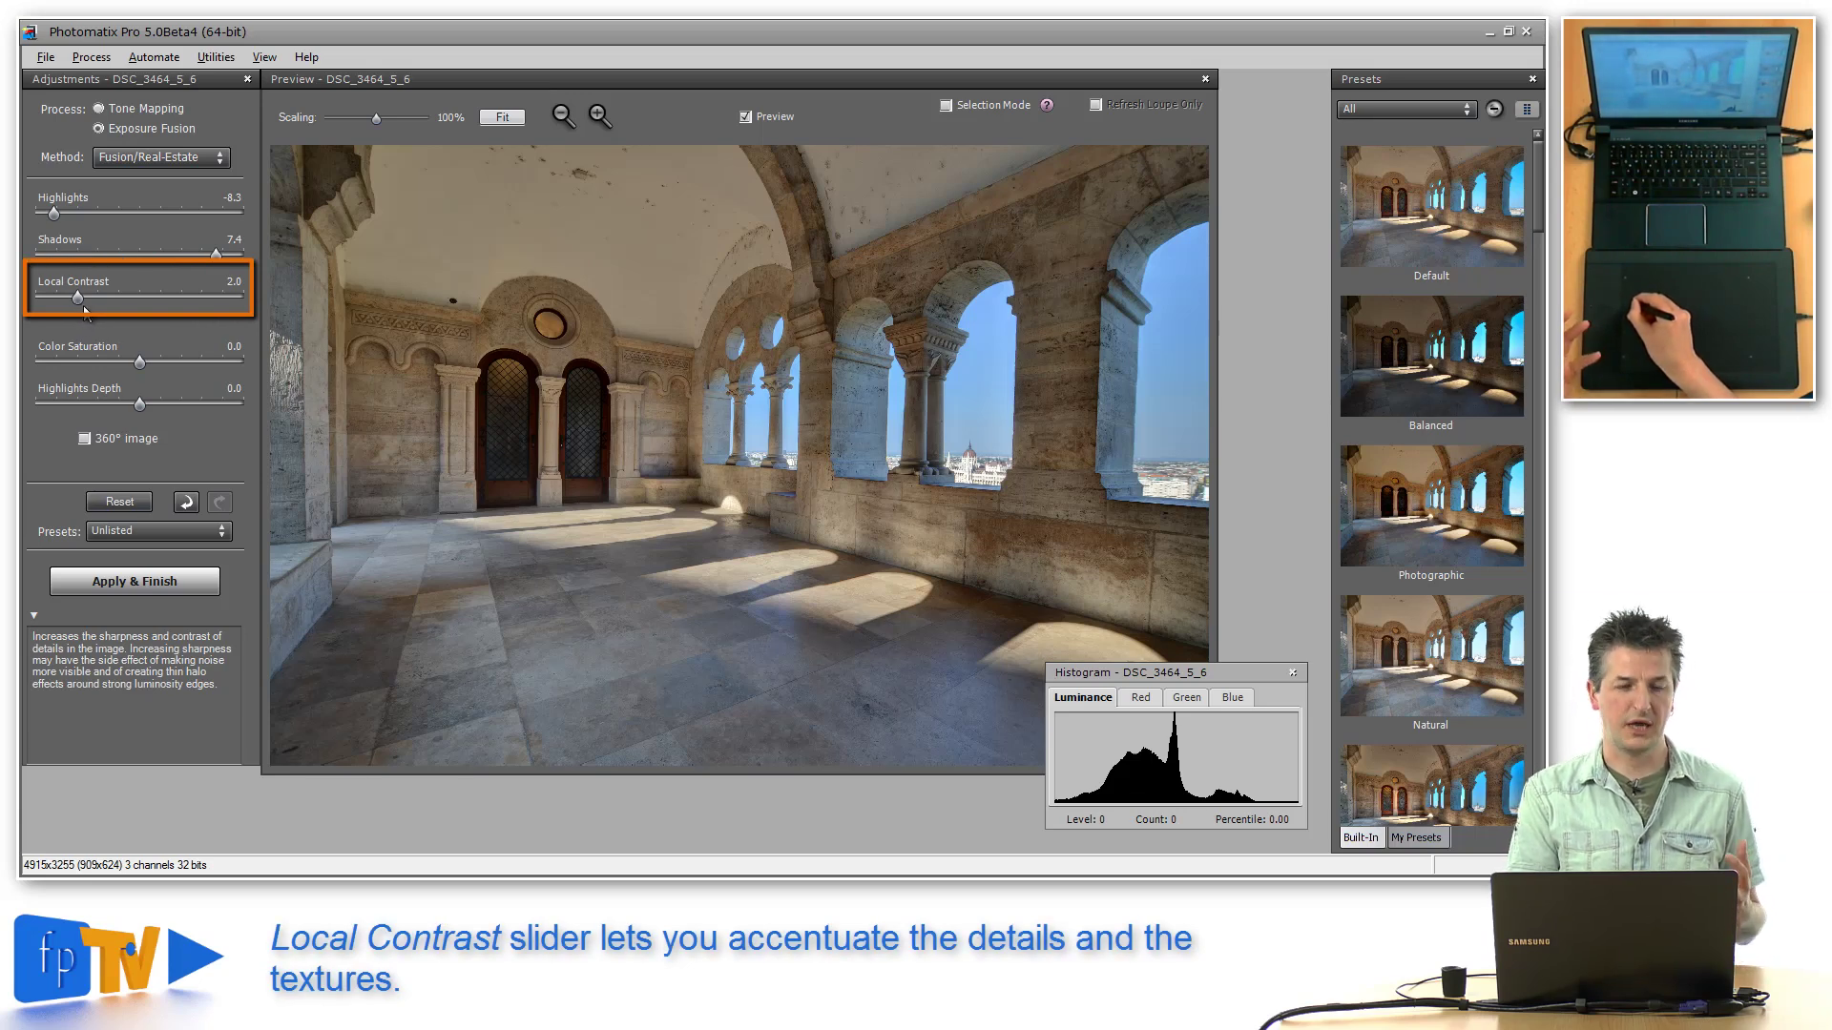
Raise Local Contrast in stages from 2.0 to 6.4 to sharpen the stonework detail
{"action": "left_click_drag", "start_coordinate": [76, 297], "coordinate": [122, 294]}
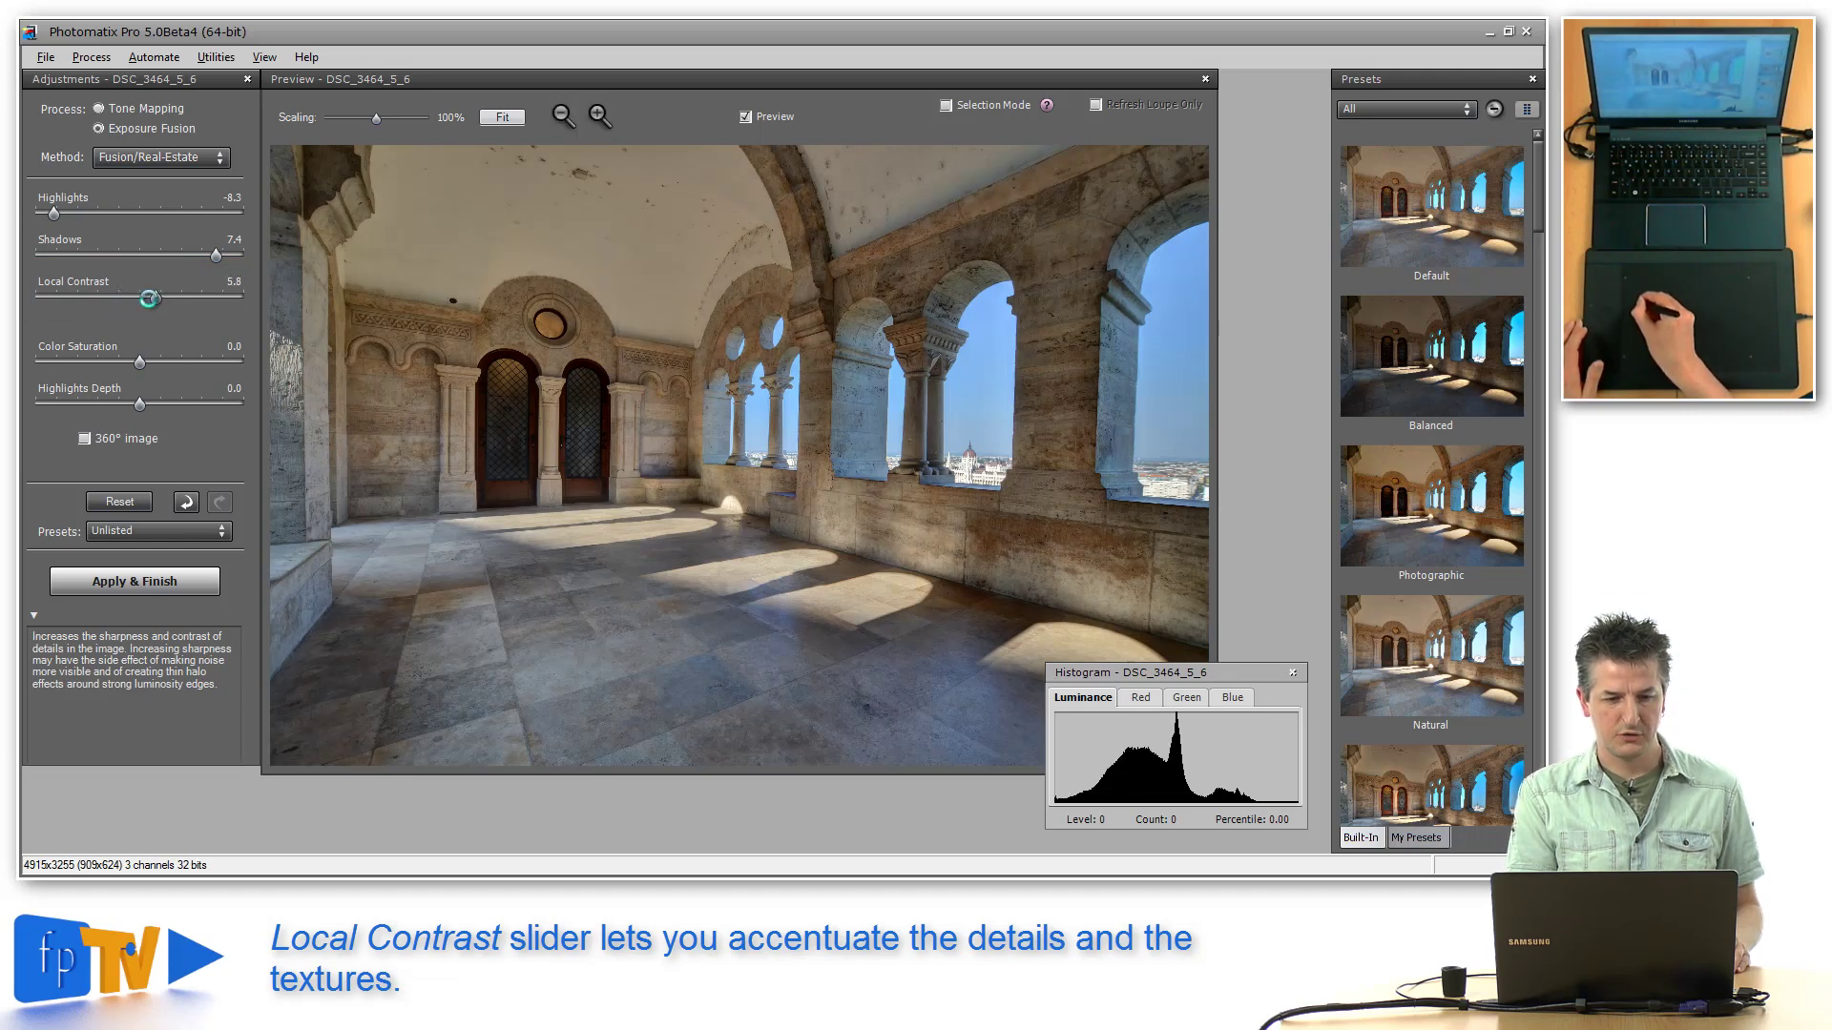
{"action": "left_click_drag", "start_coordinate": [151, 293], "coordinate": [189, 297]}
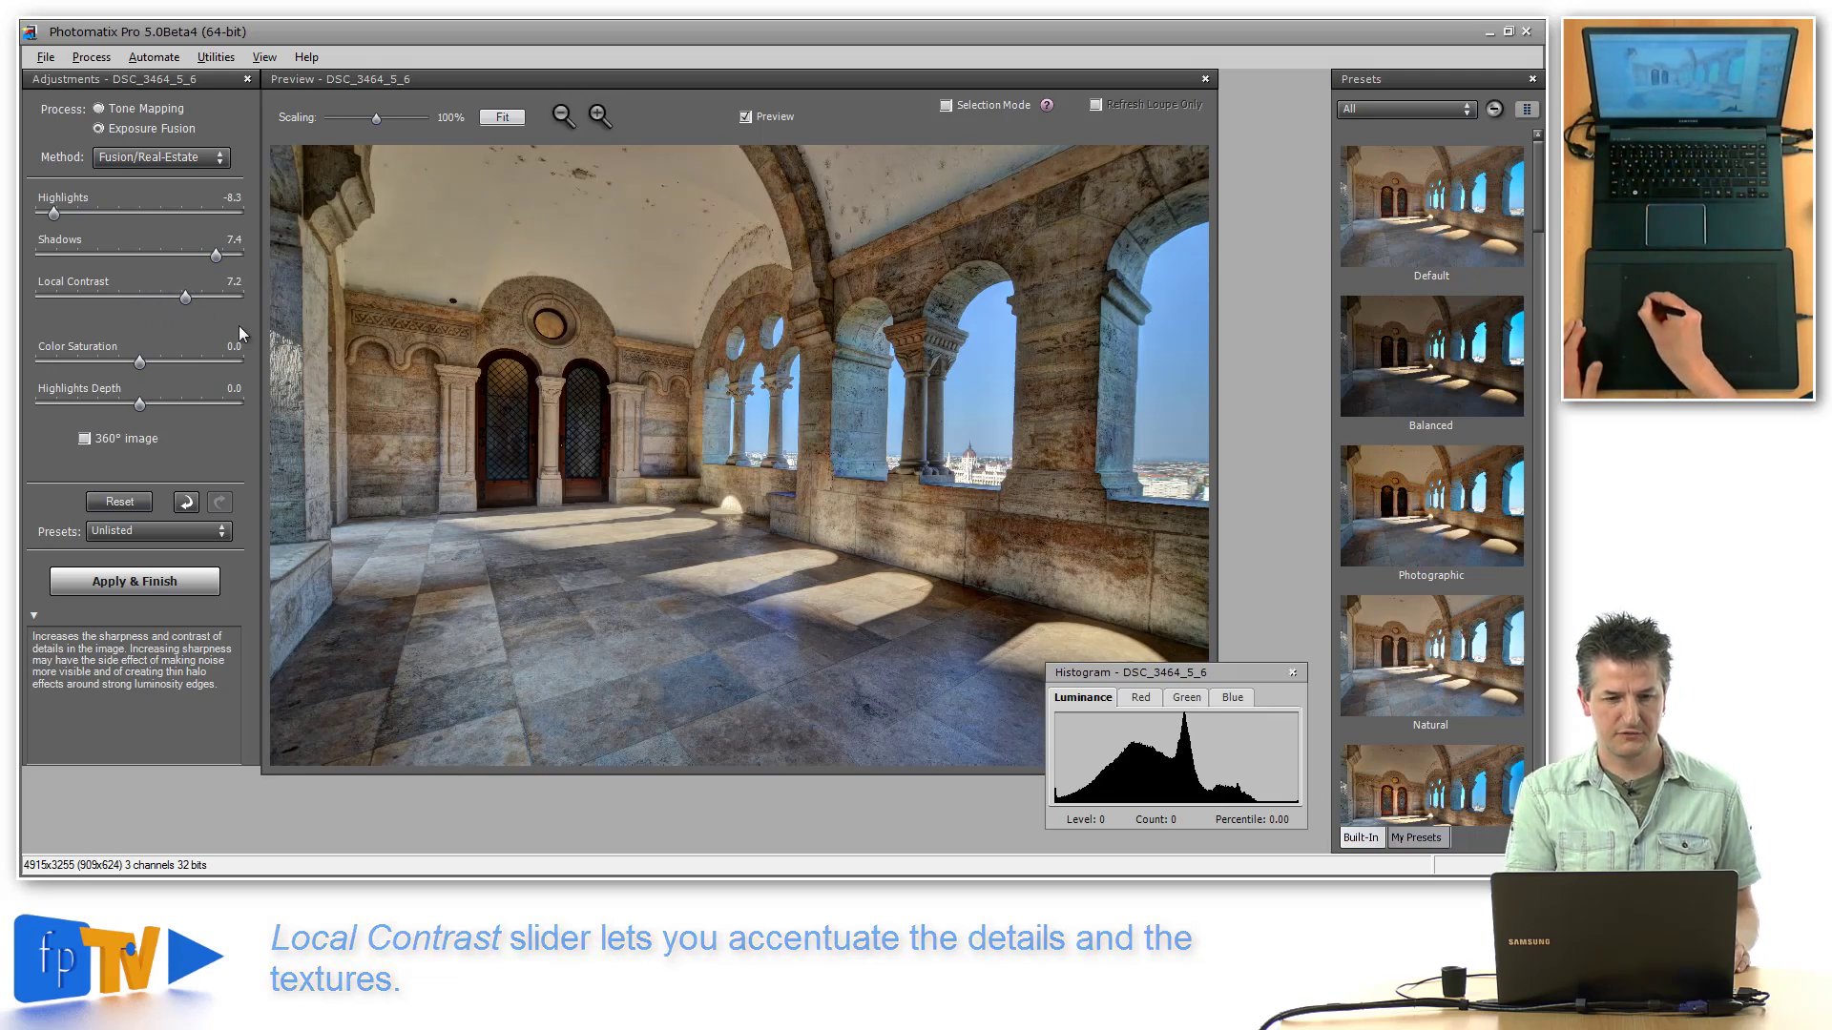
{"action": "left_click_drag", "start_coordinate": [187, 297], "coordinate": [197, 297]}
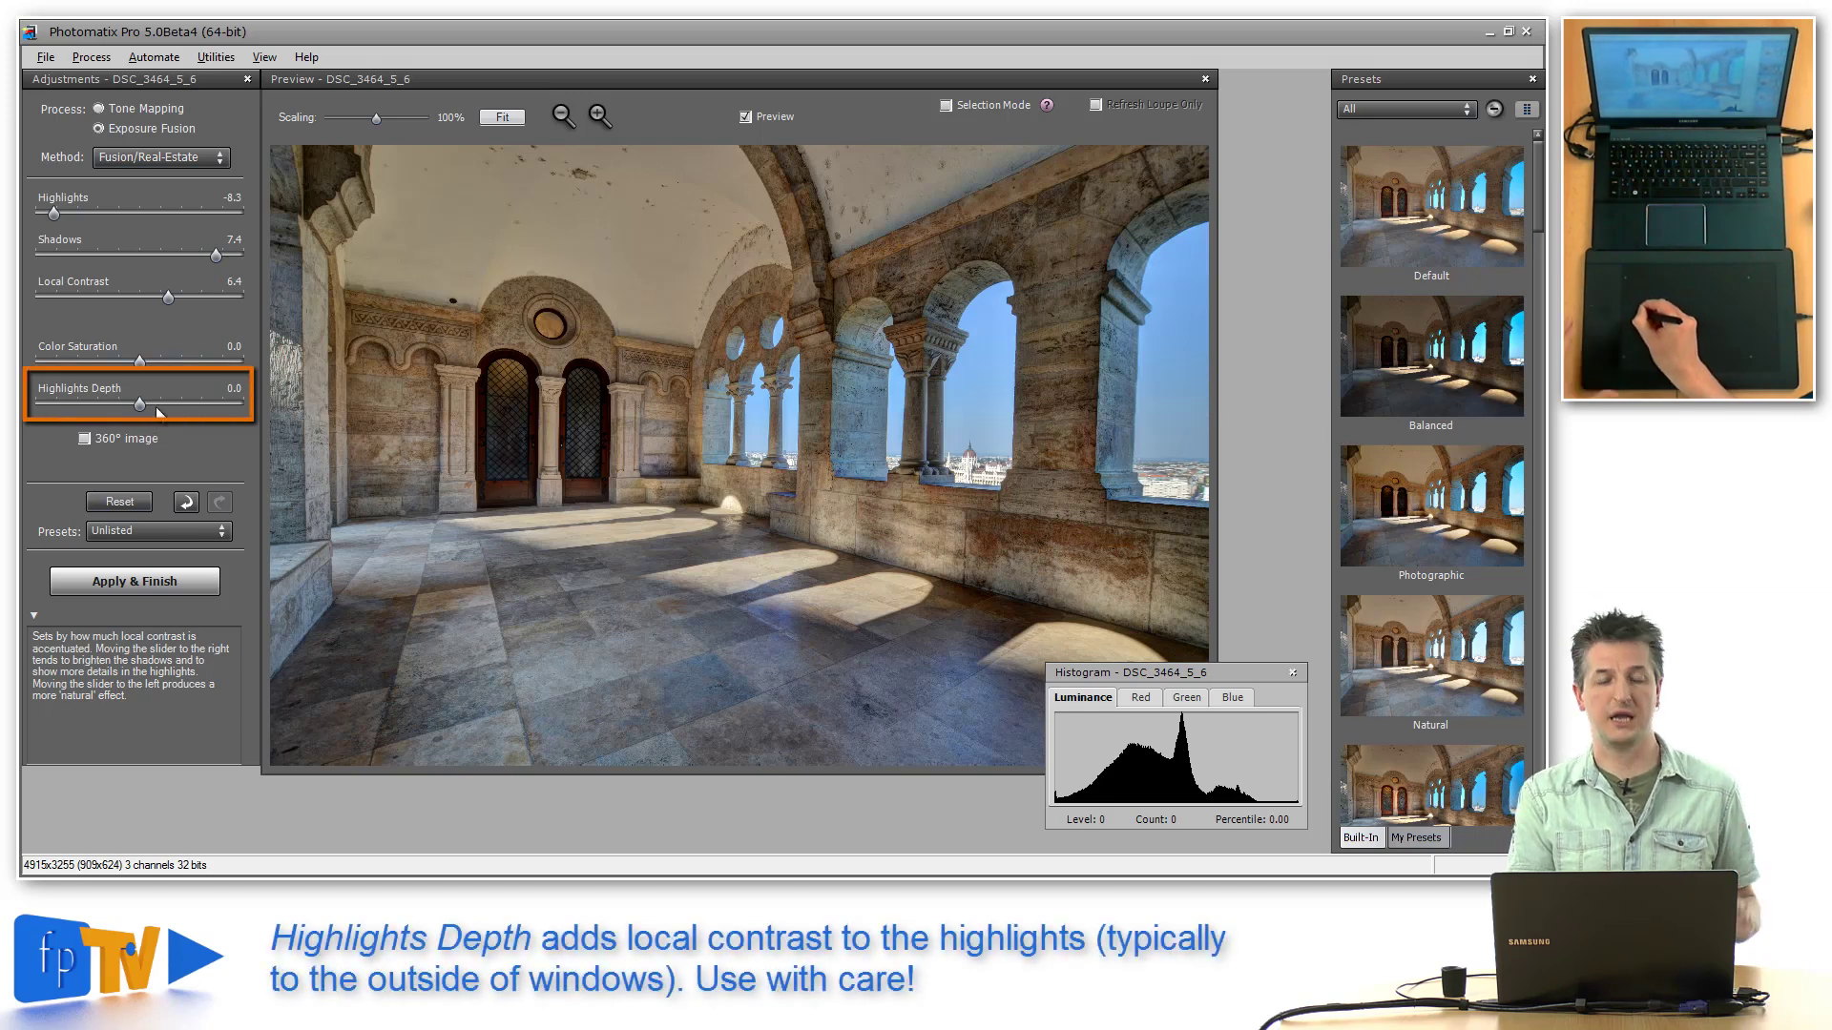
{"action": "left_click_drag", "start_coordinate": [187, 405], "coordinate": [197, 405]}
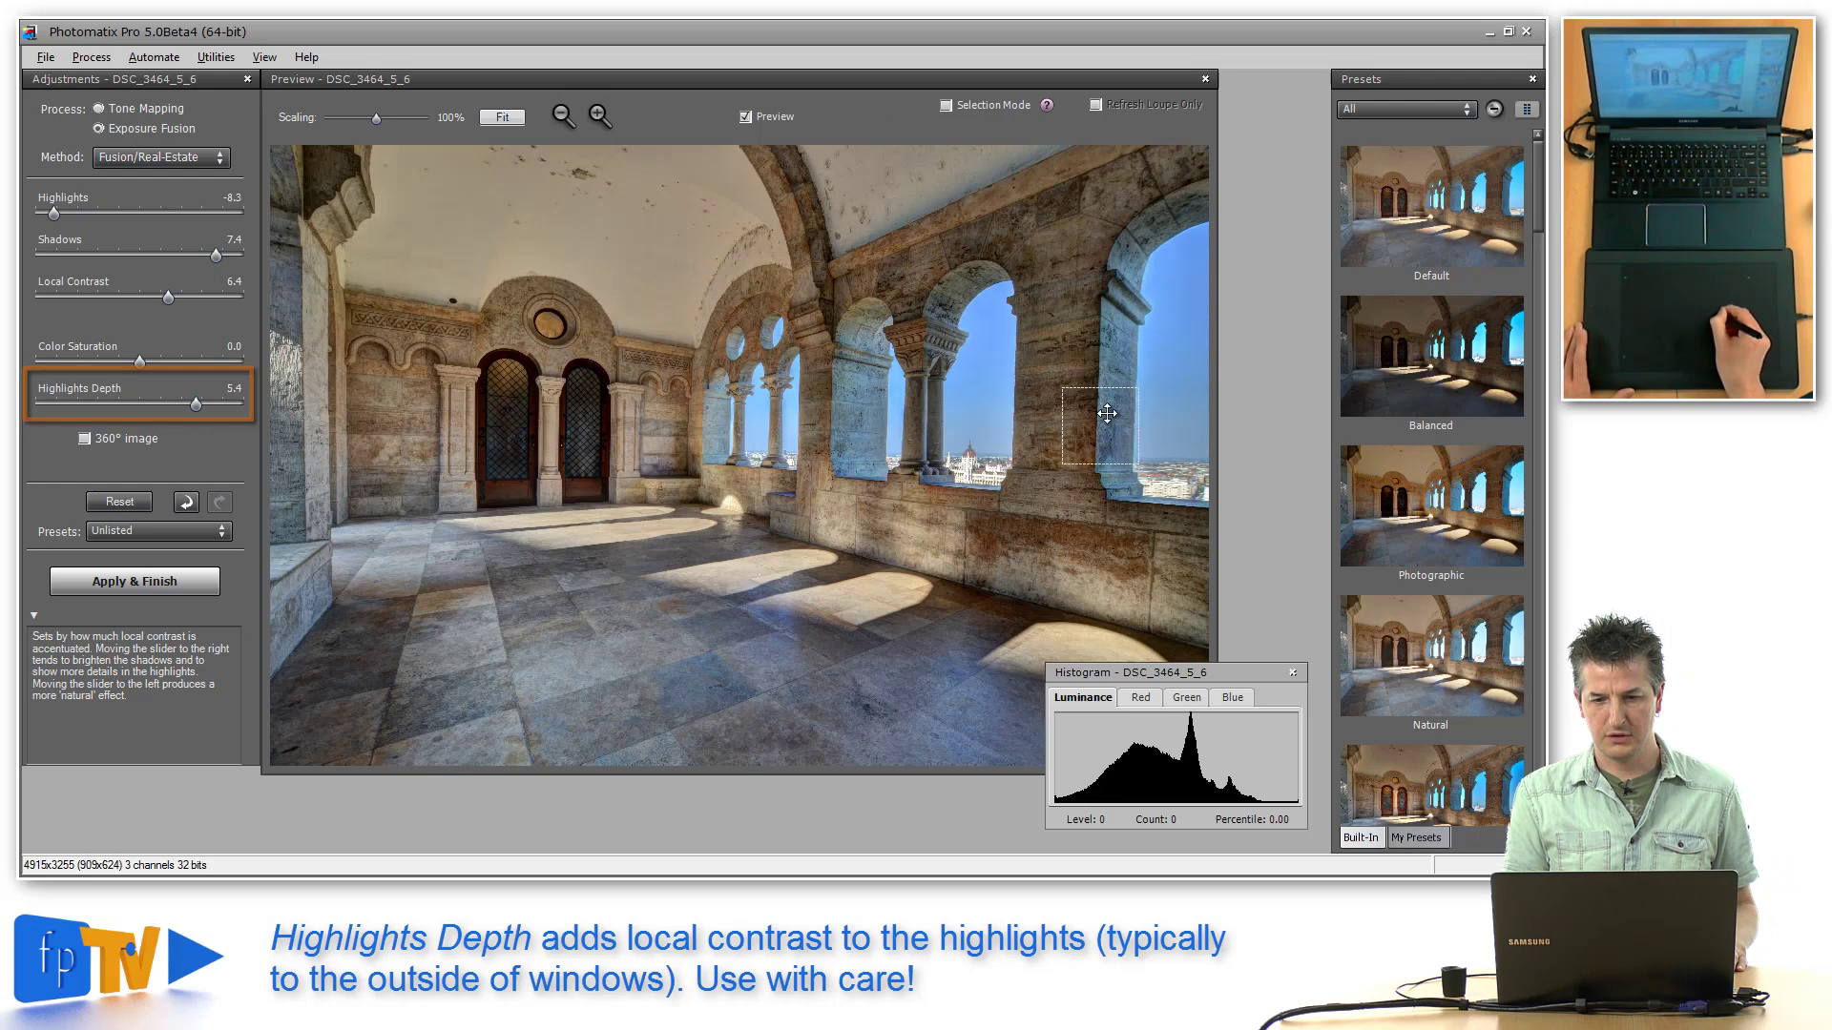
{"action": "left_click_drag", "start_coordinate": [201, 405], "coordinate": [214, 404]}
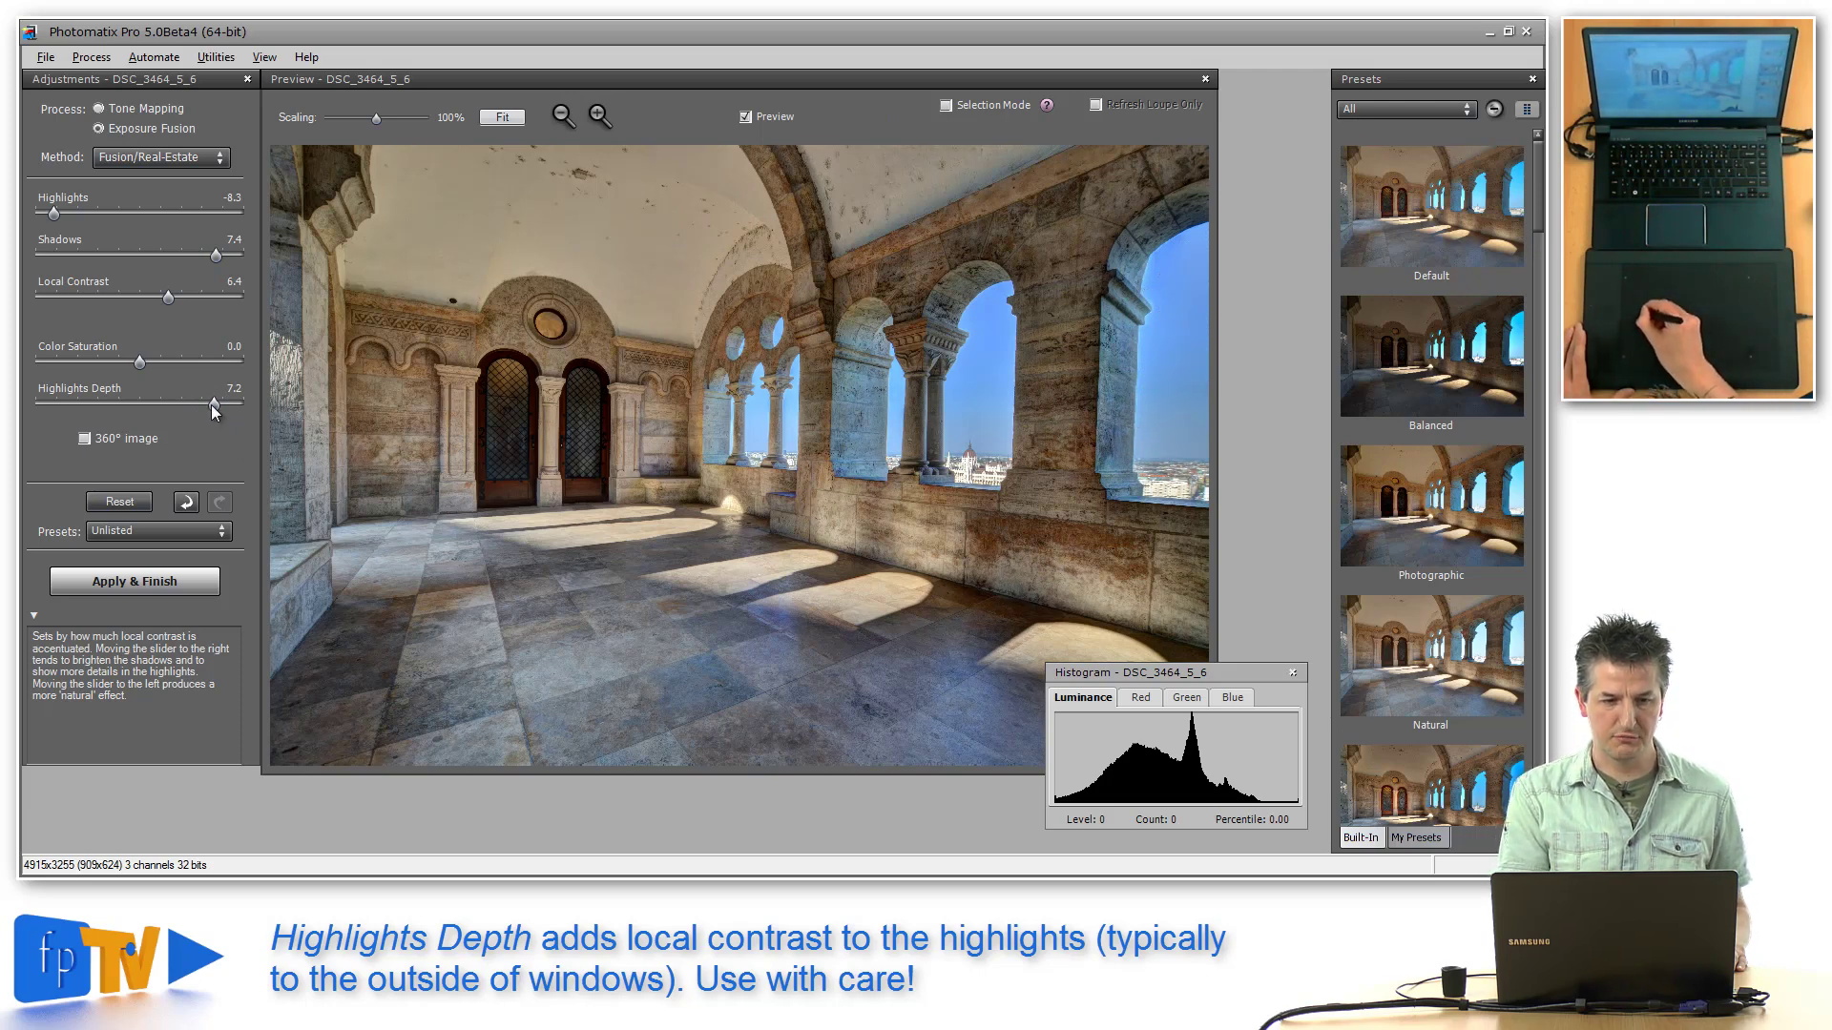
{"action": "left_click_drag", "start_coordinate": [212, 405], "coordinate": [162, 404]}
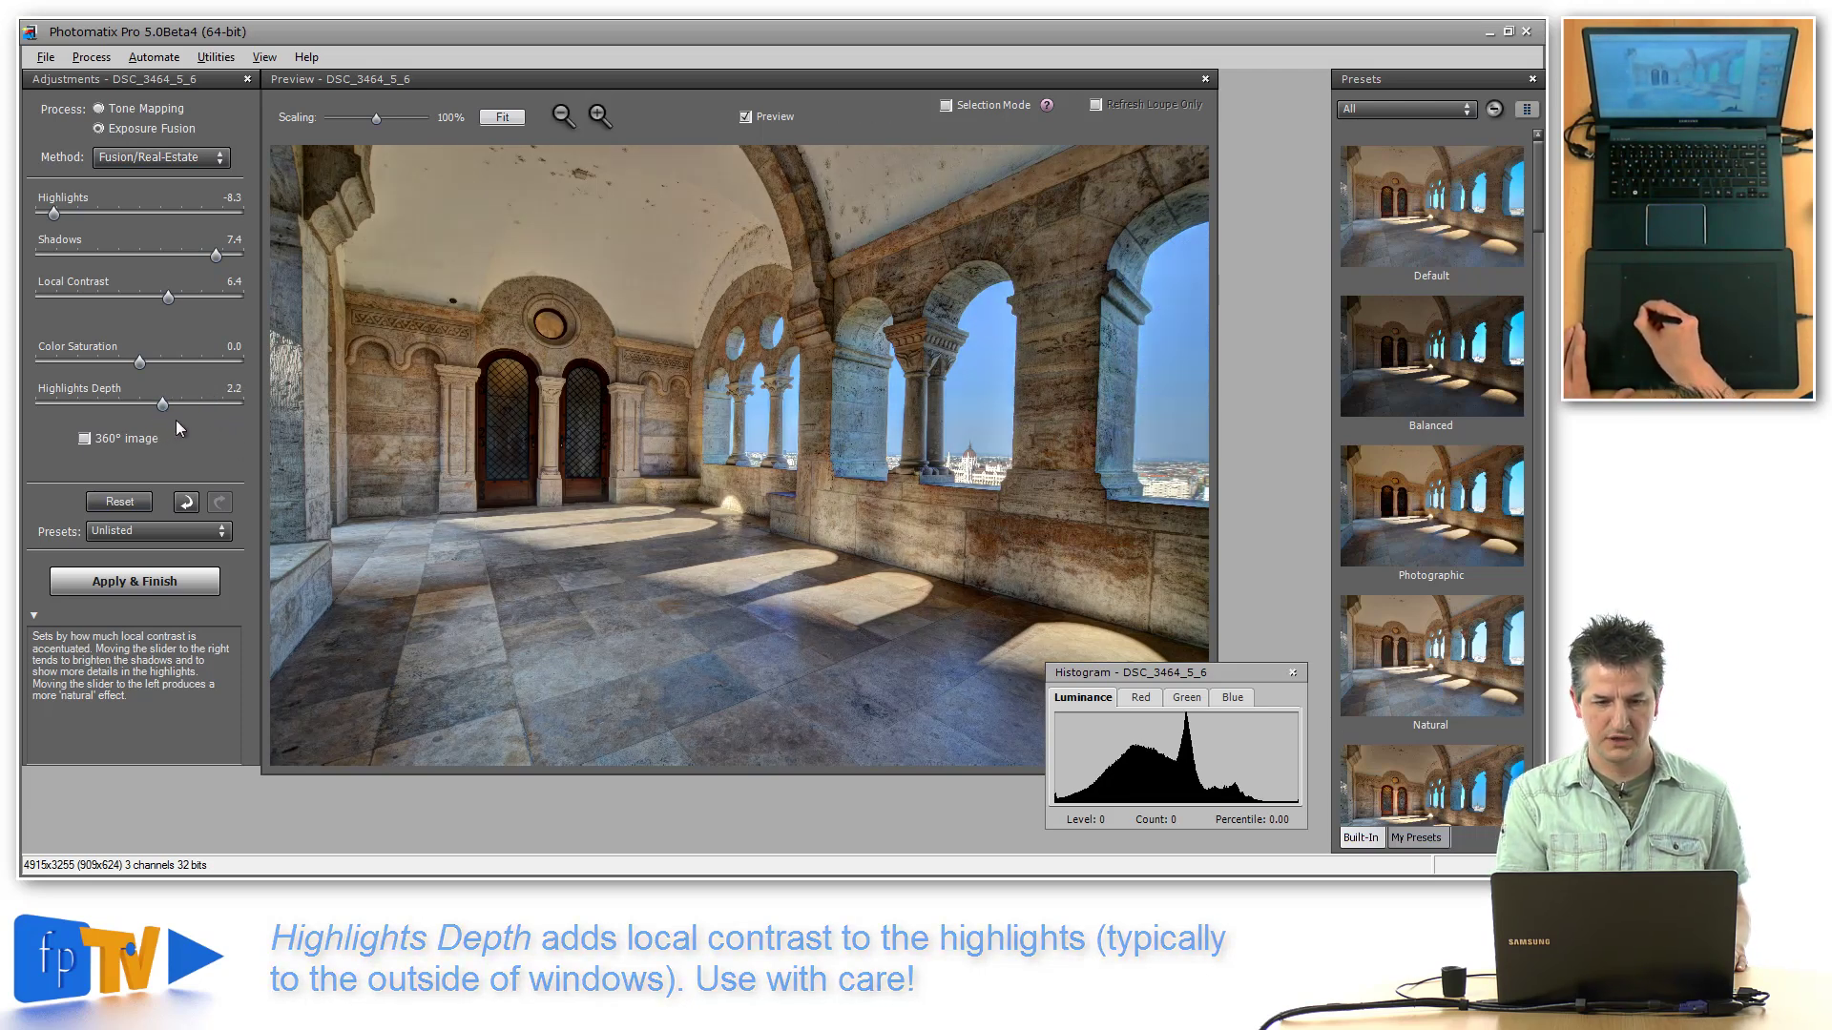
{"action": "left_click_drag", "start_coordinate": [141, 403], "coordinate": [34, 405]}
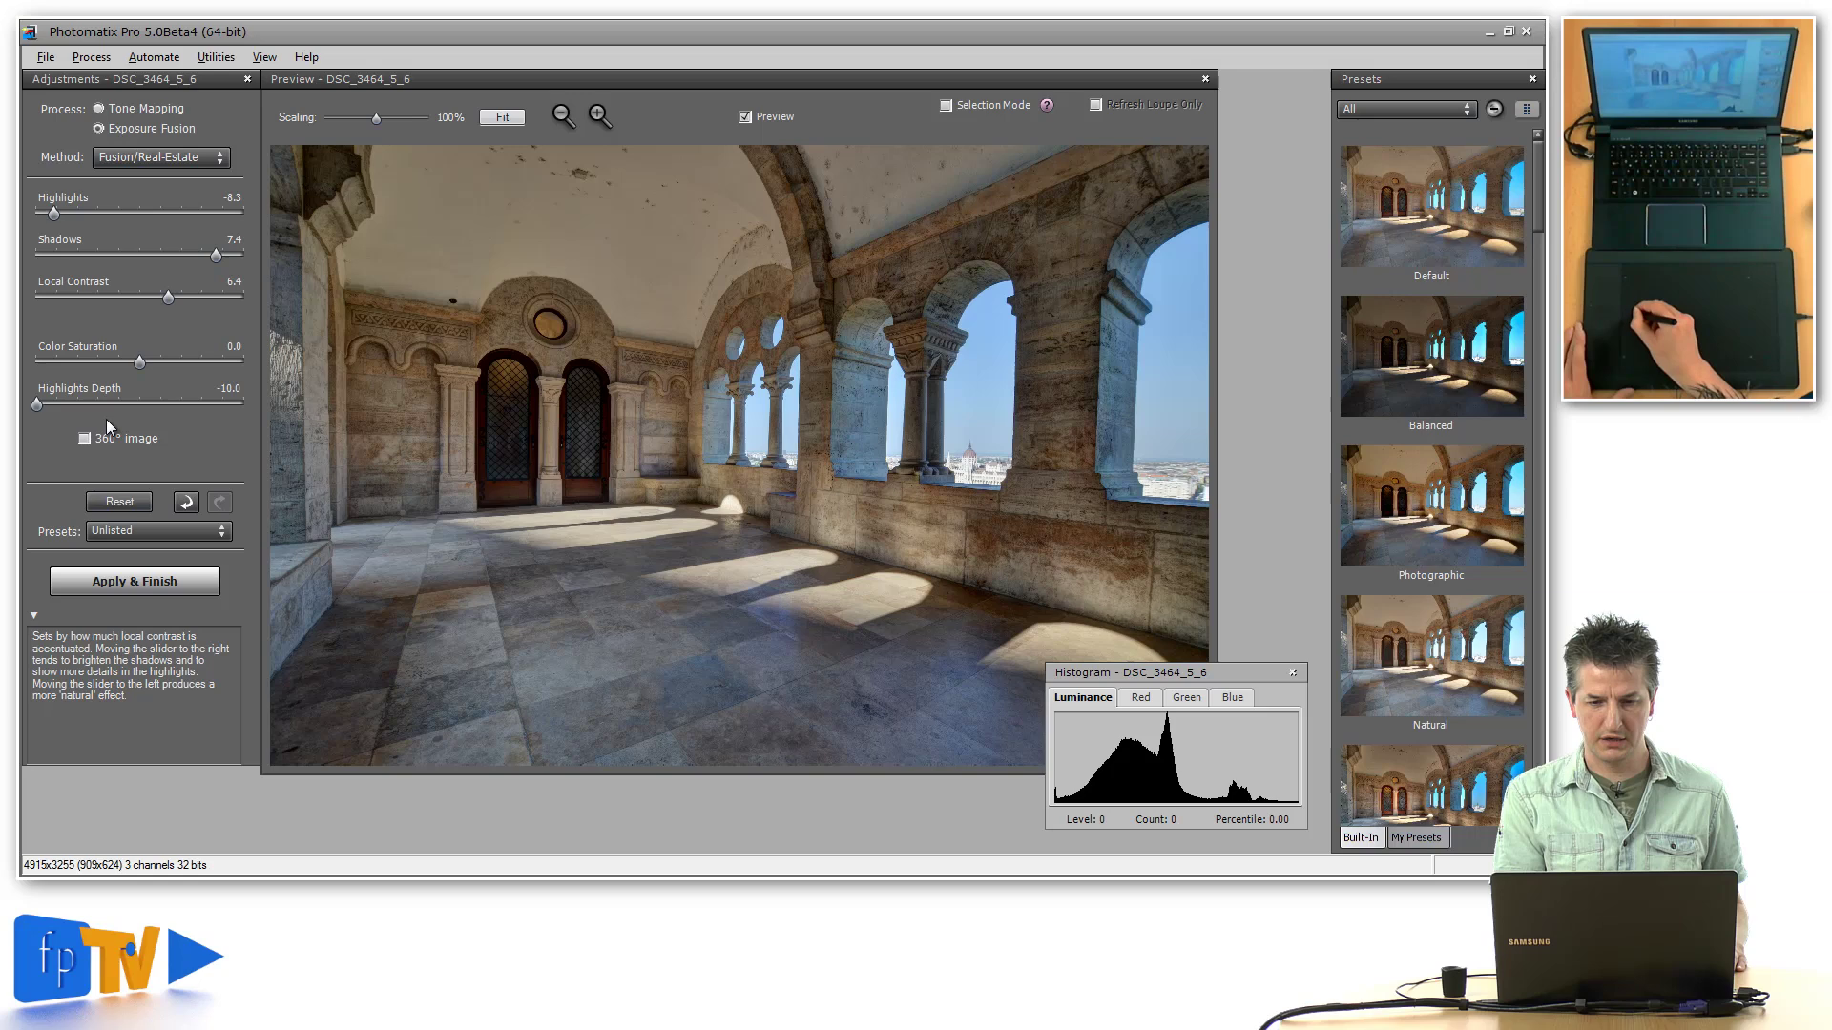
{"action": "double_click", "coordinate": [36, 408]}
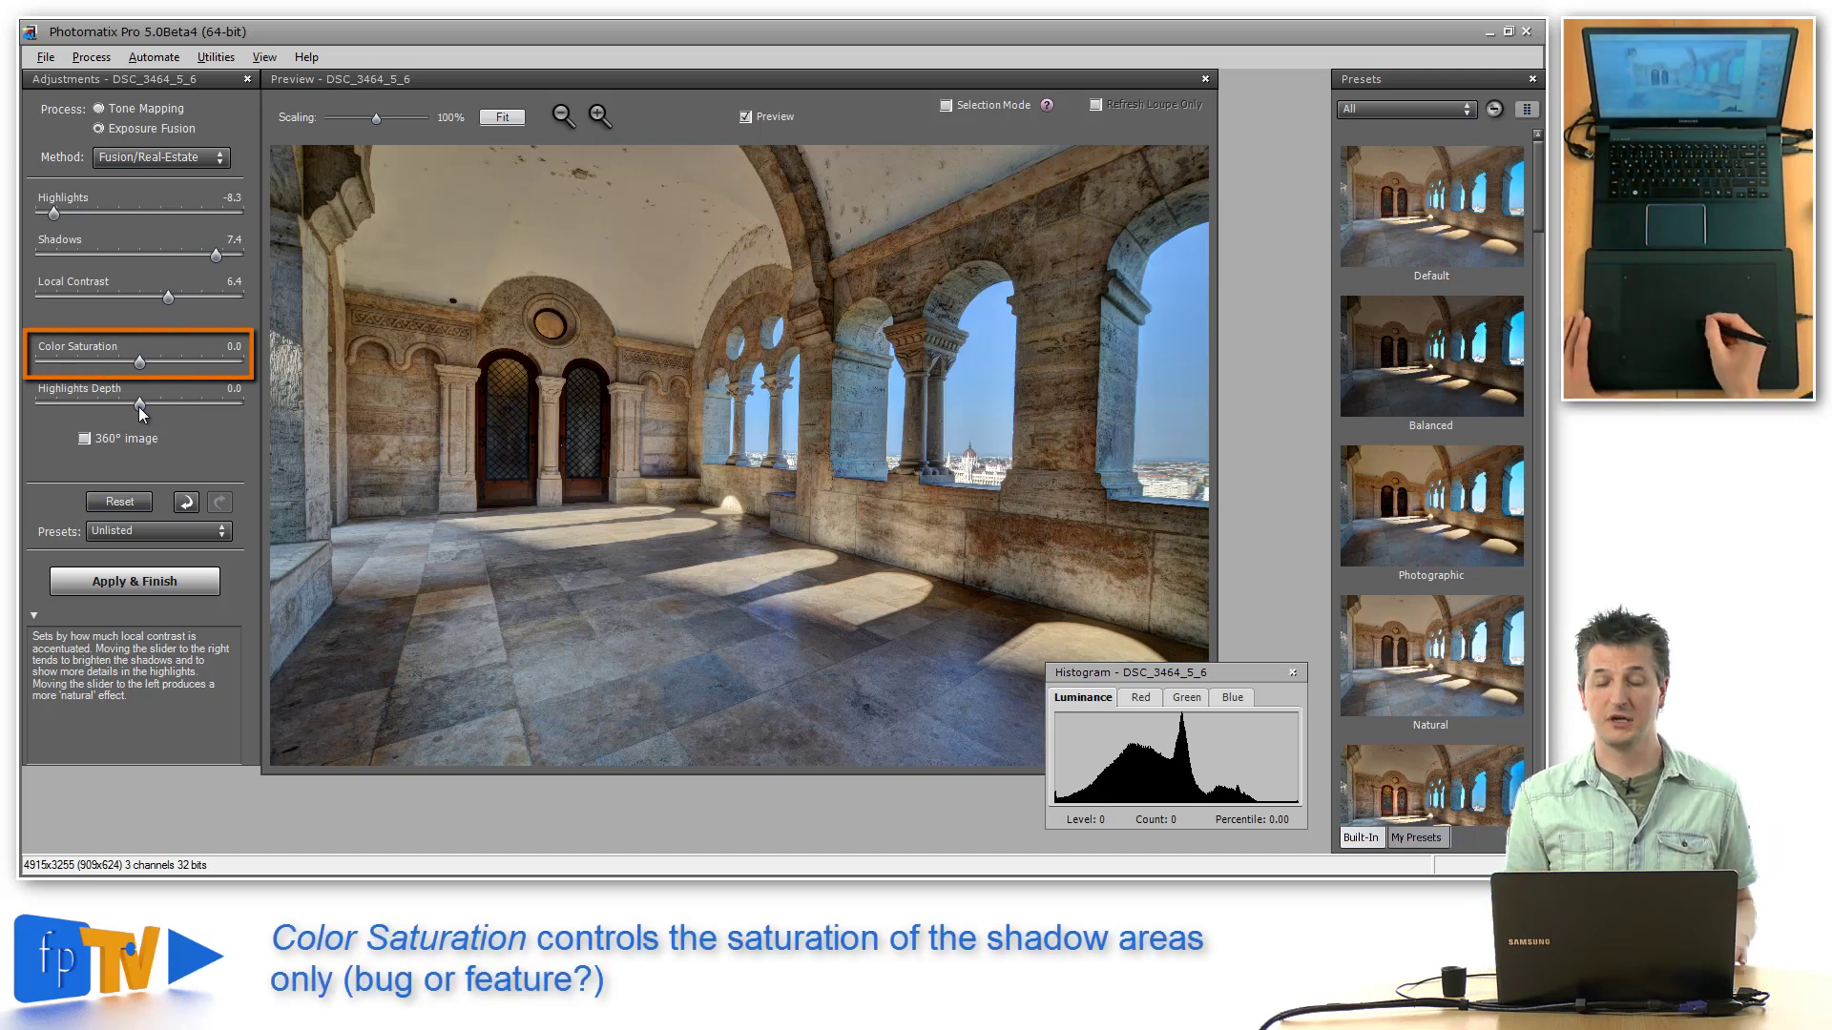
Compare Color Saturation from full desaturation up to 6.7, then reset it and settle at 0.9
{"action": "left_click", "coordinate": [140, 361]}
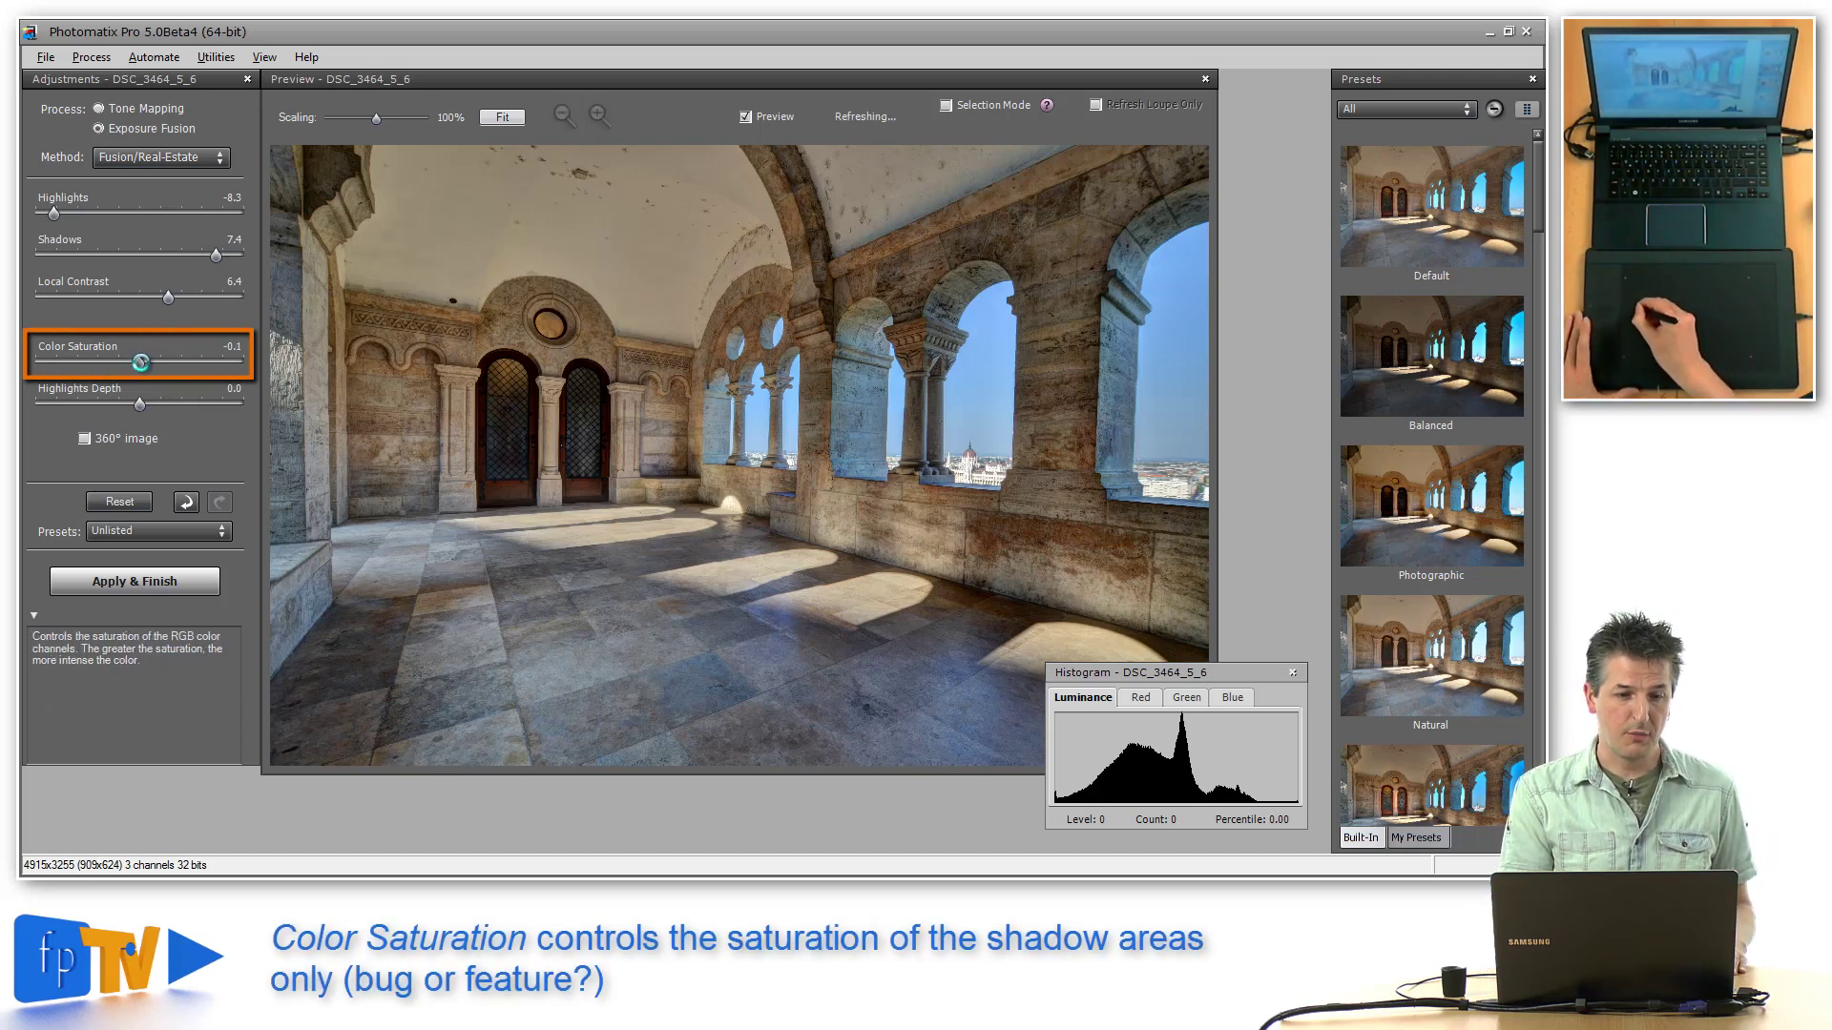
{"action": "left_click_drag", "start_coordinate": [140, 362], "coordinate": [37, 362]}
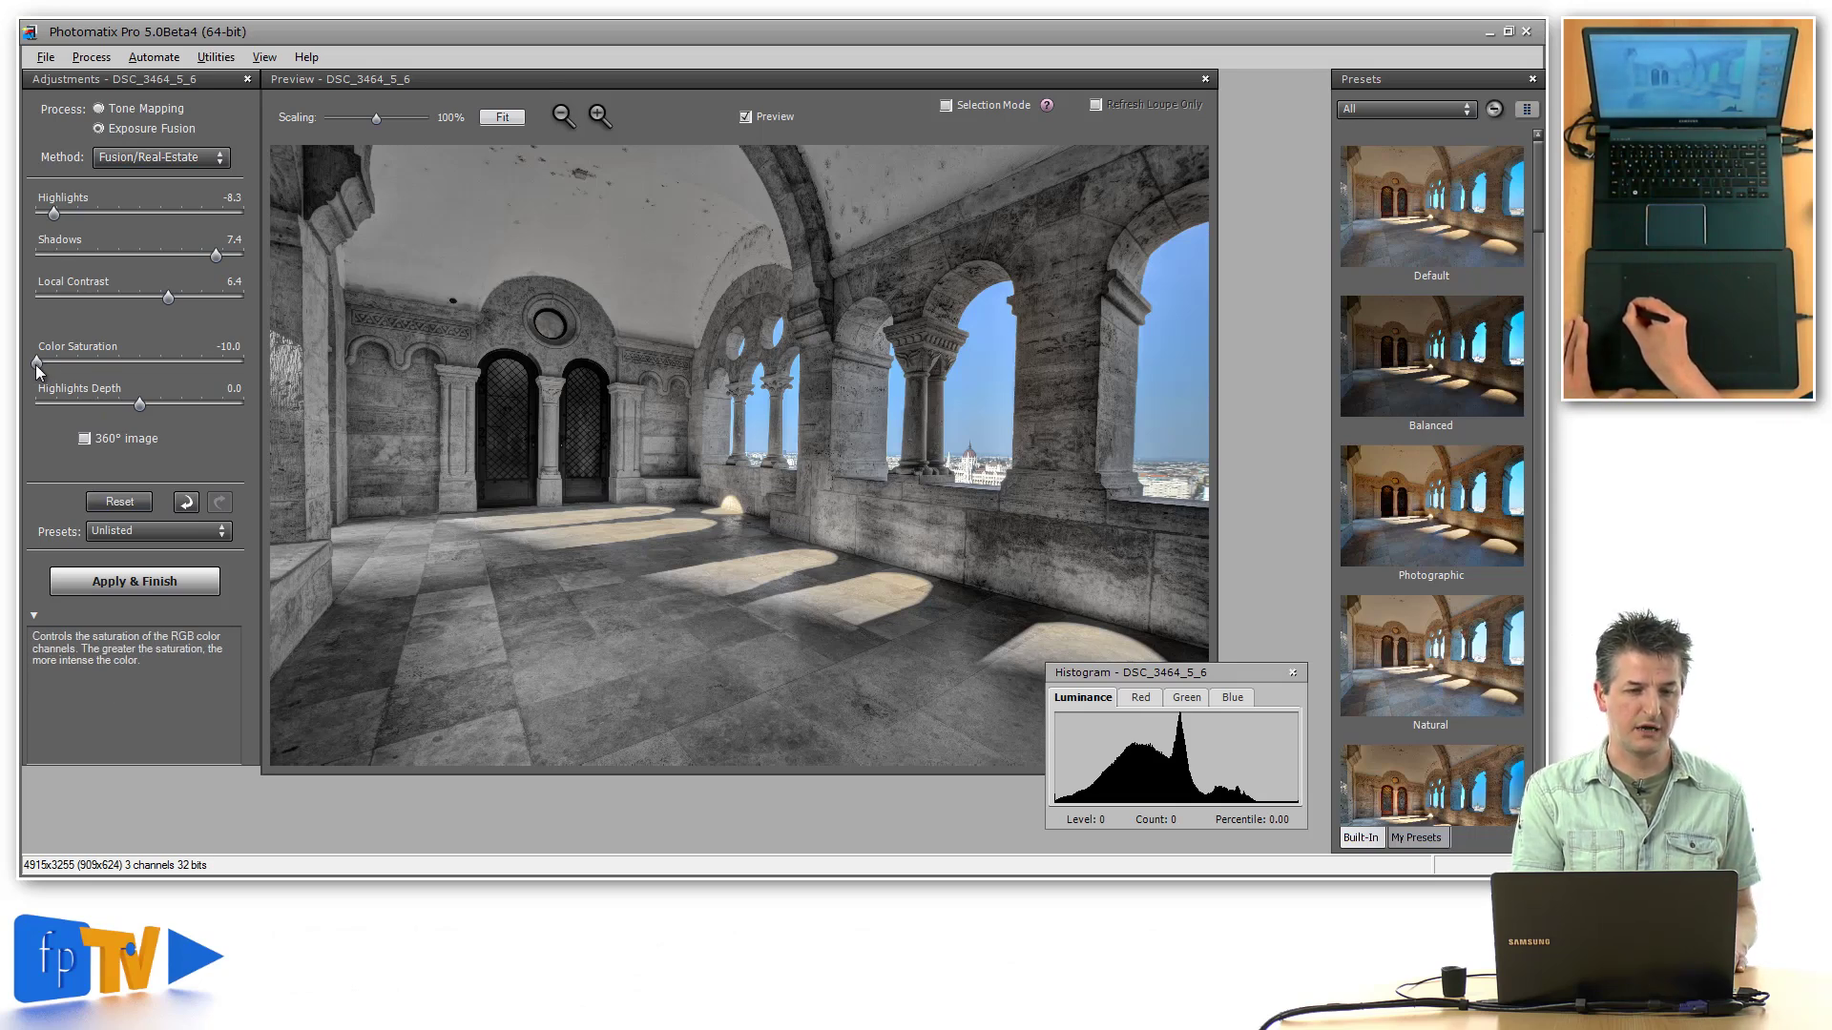
{"action": "left_click_drag", "start_coordinate": [37, 363], "coordinate": [146, 363]}
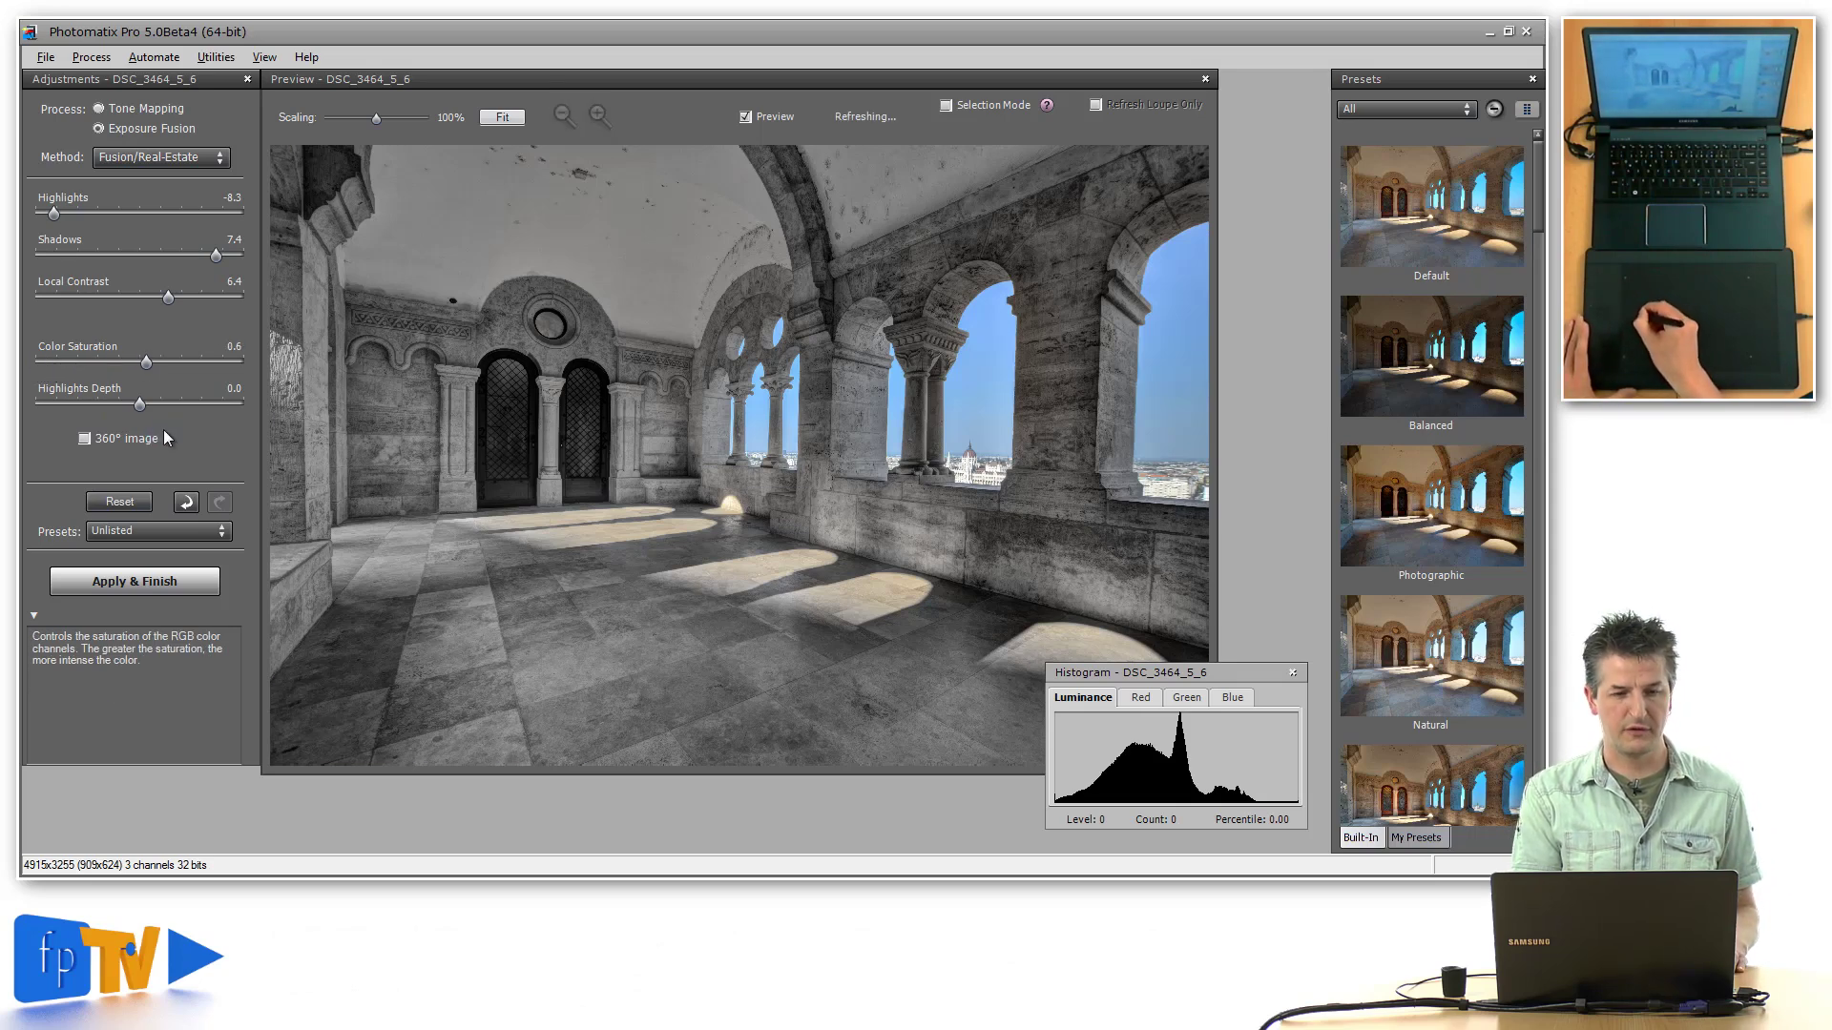
{"action": "left_click", "coordinate": [178, 363]}
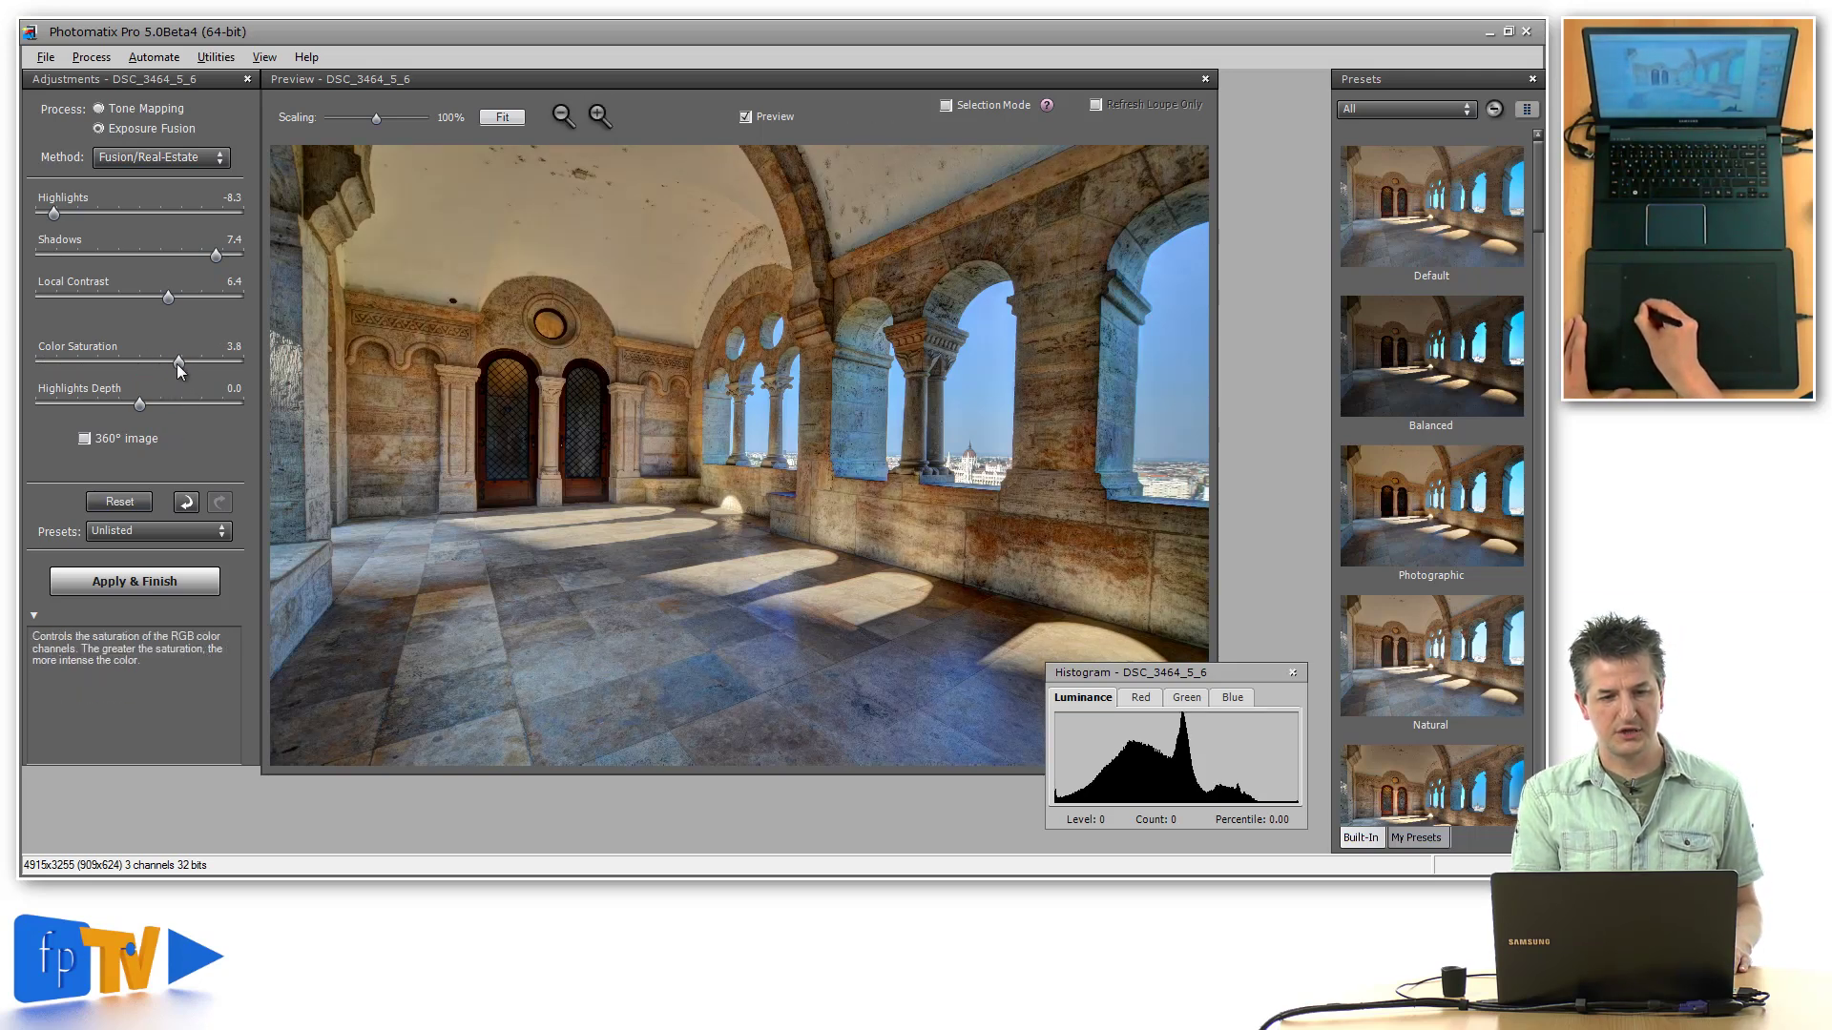
{"action": "left_click_drag", "start_coordinate": [203, 360], "coordinate": [210, 362]}
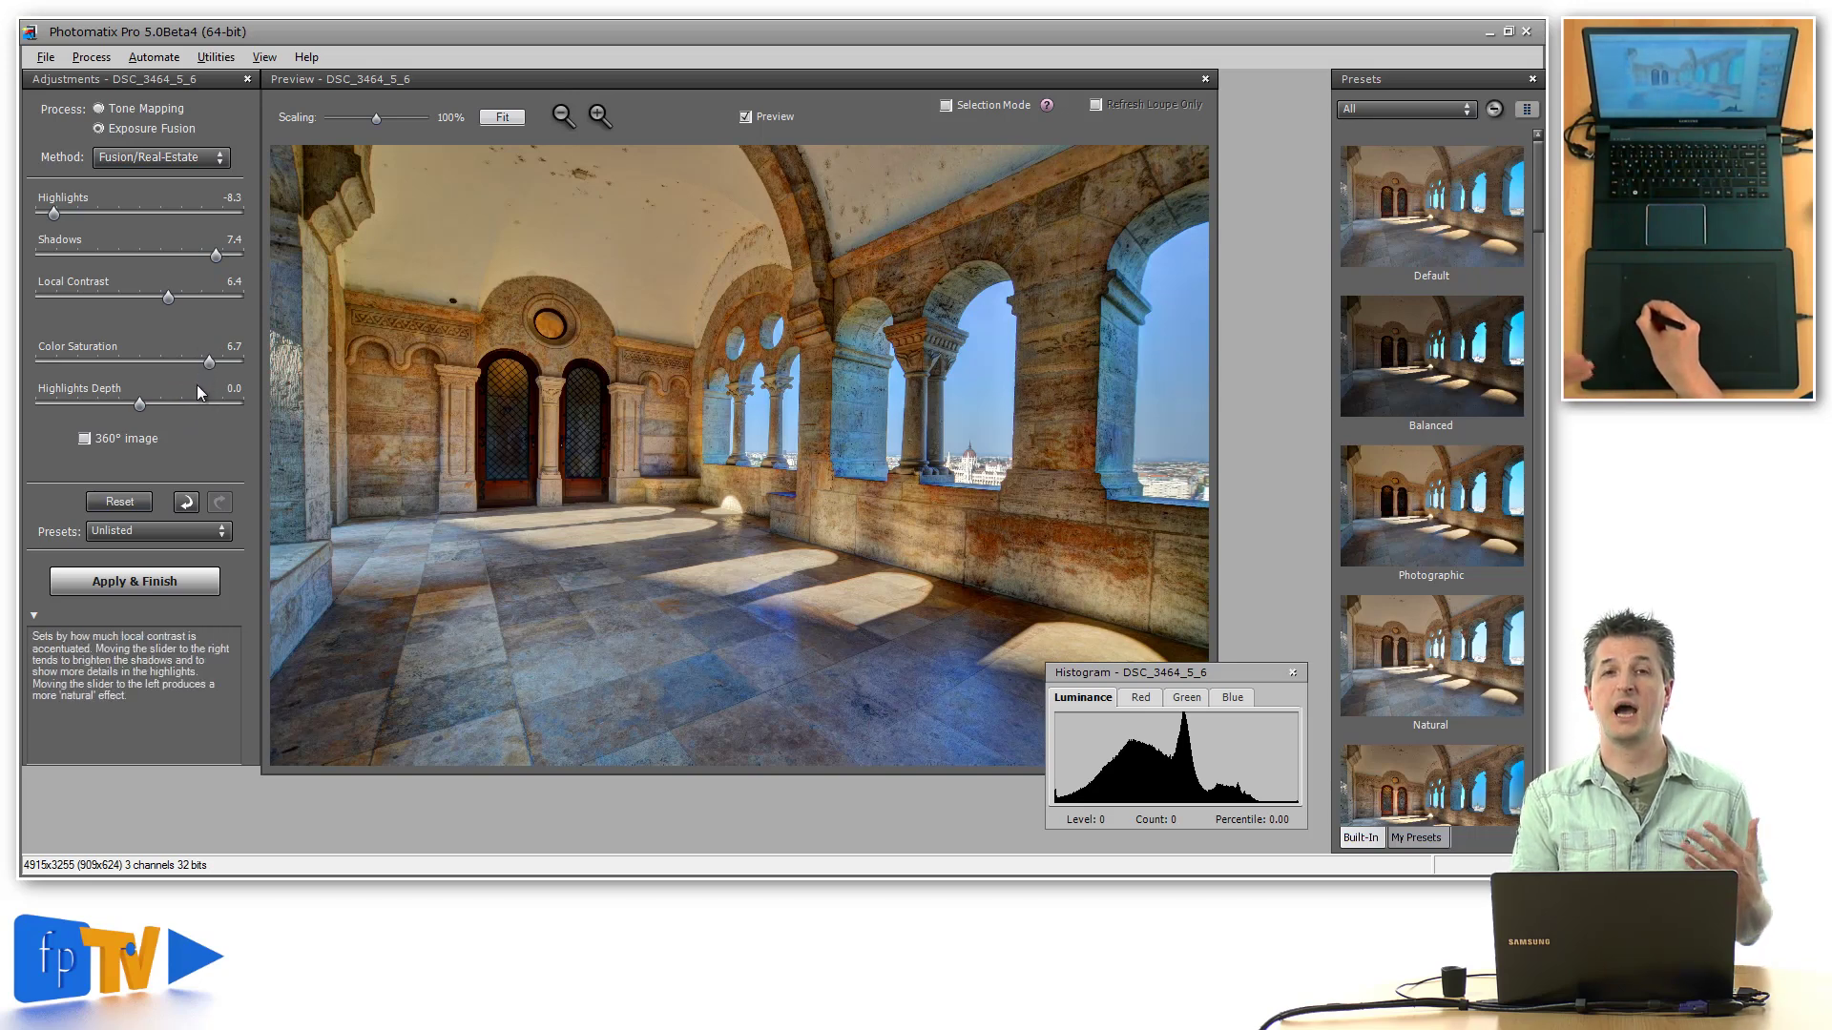
{"action": "double_click", "coordinate": [208, 362]}
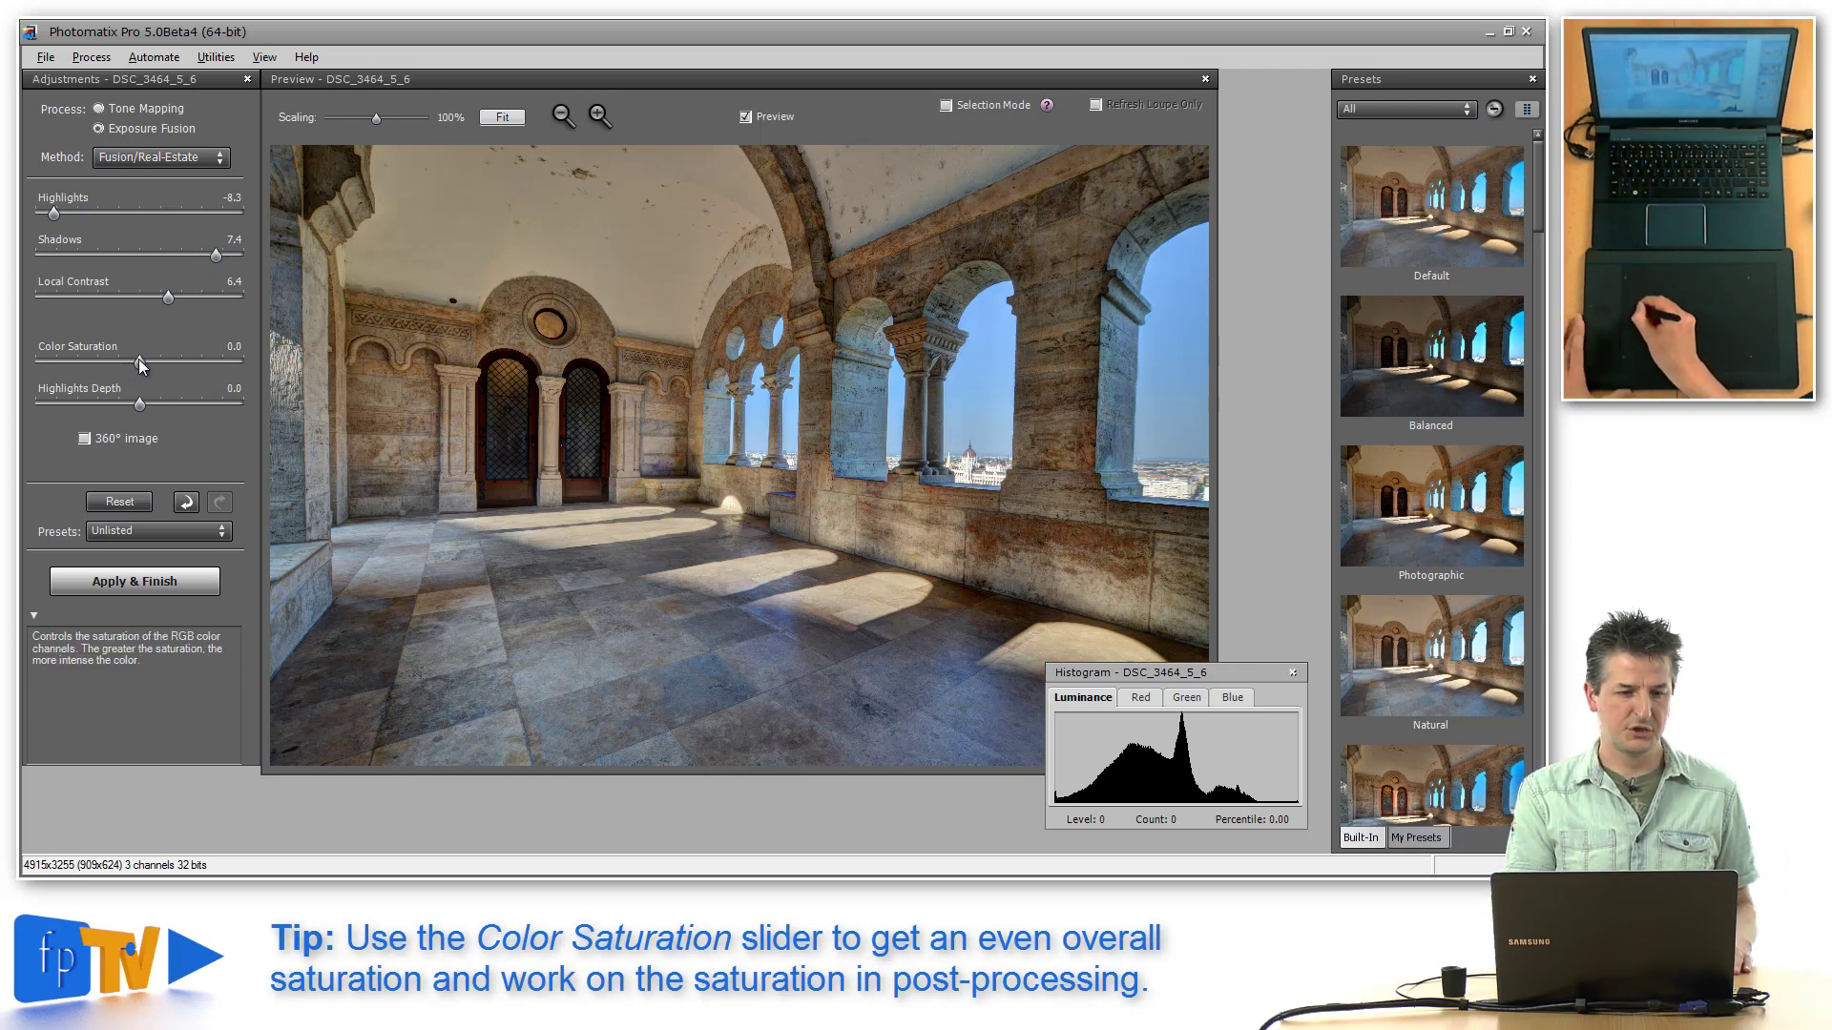
{"action": "left_click_drag", "start_coordinate": [148, 368], "coordinate": [151, 364]}
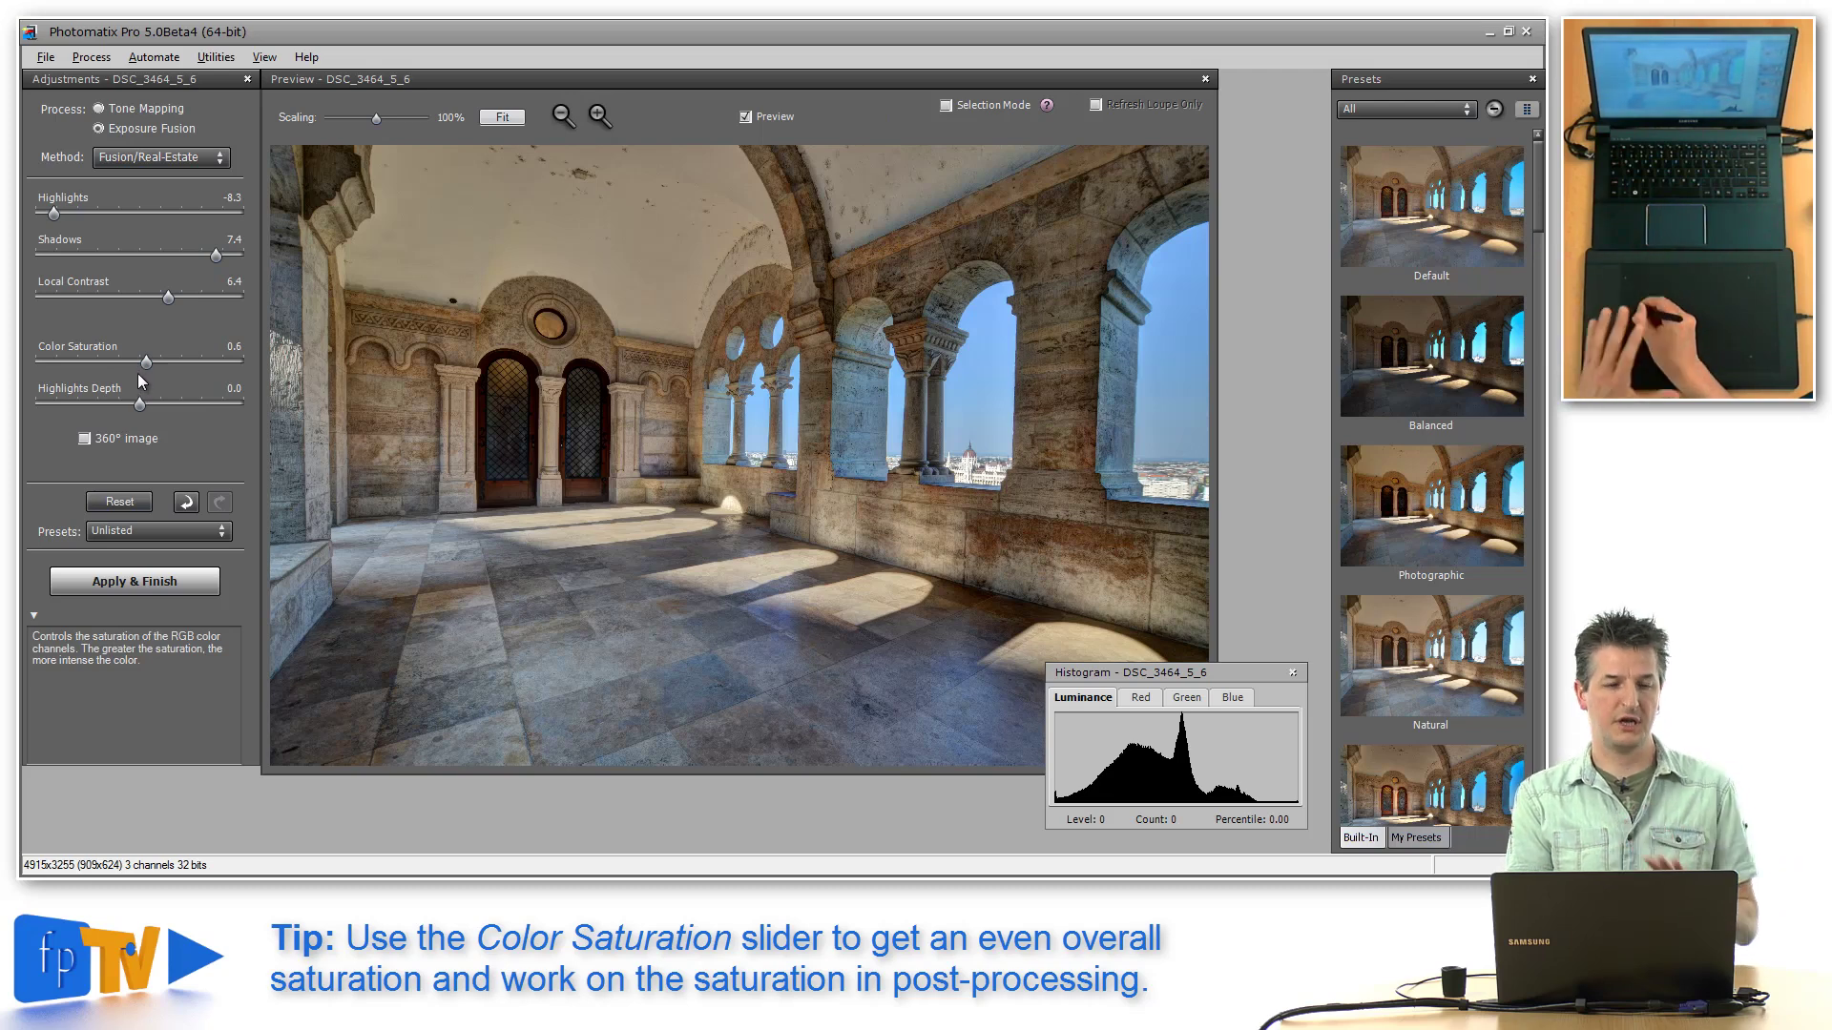
{"action": "left_click_drag", "start_coordinate": [148, 361], "coordinate": [151, 362]}
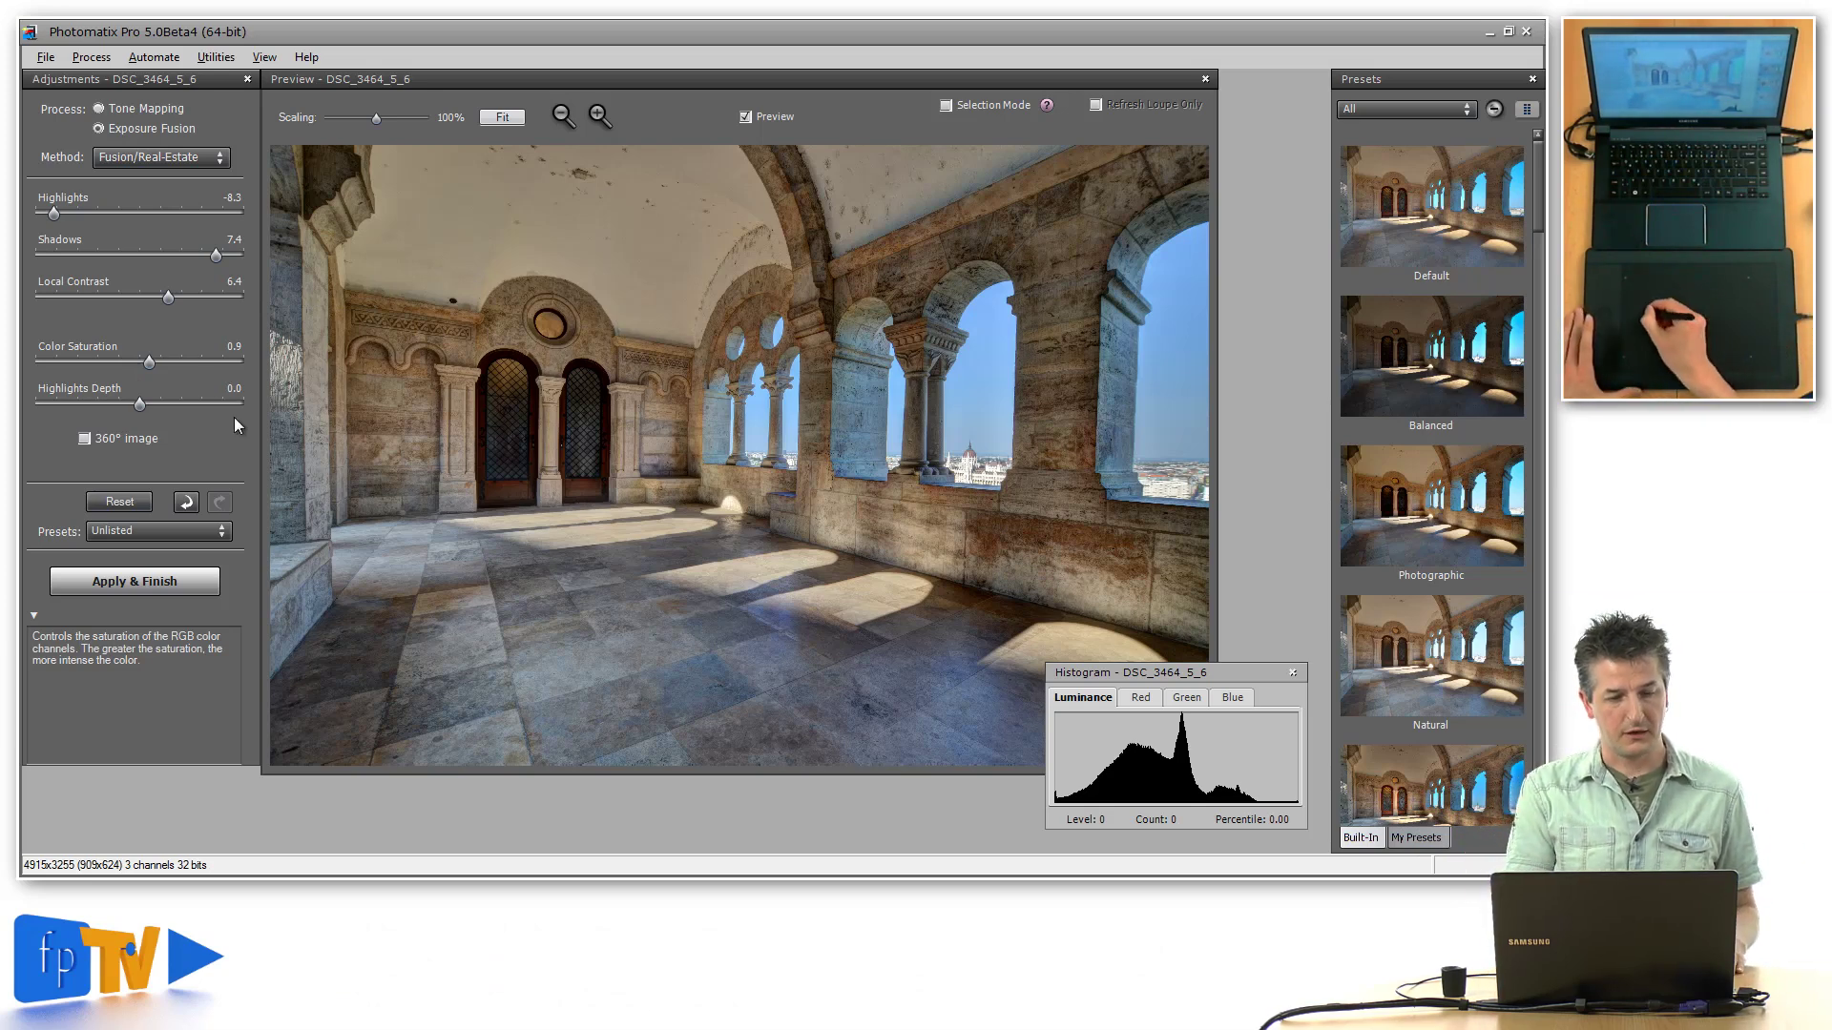
{"action": "left_click", "coordinate": [134, 581]}
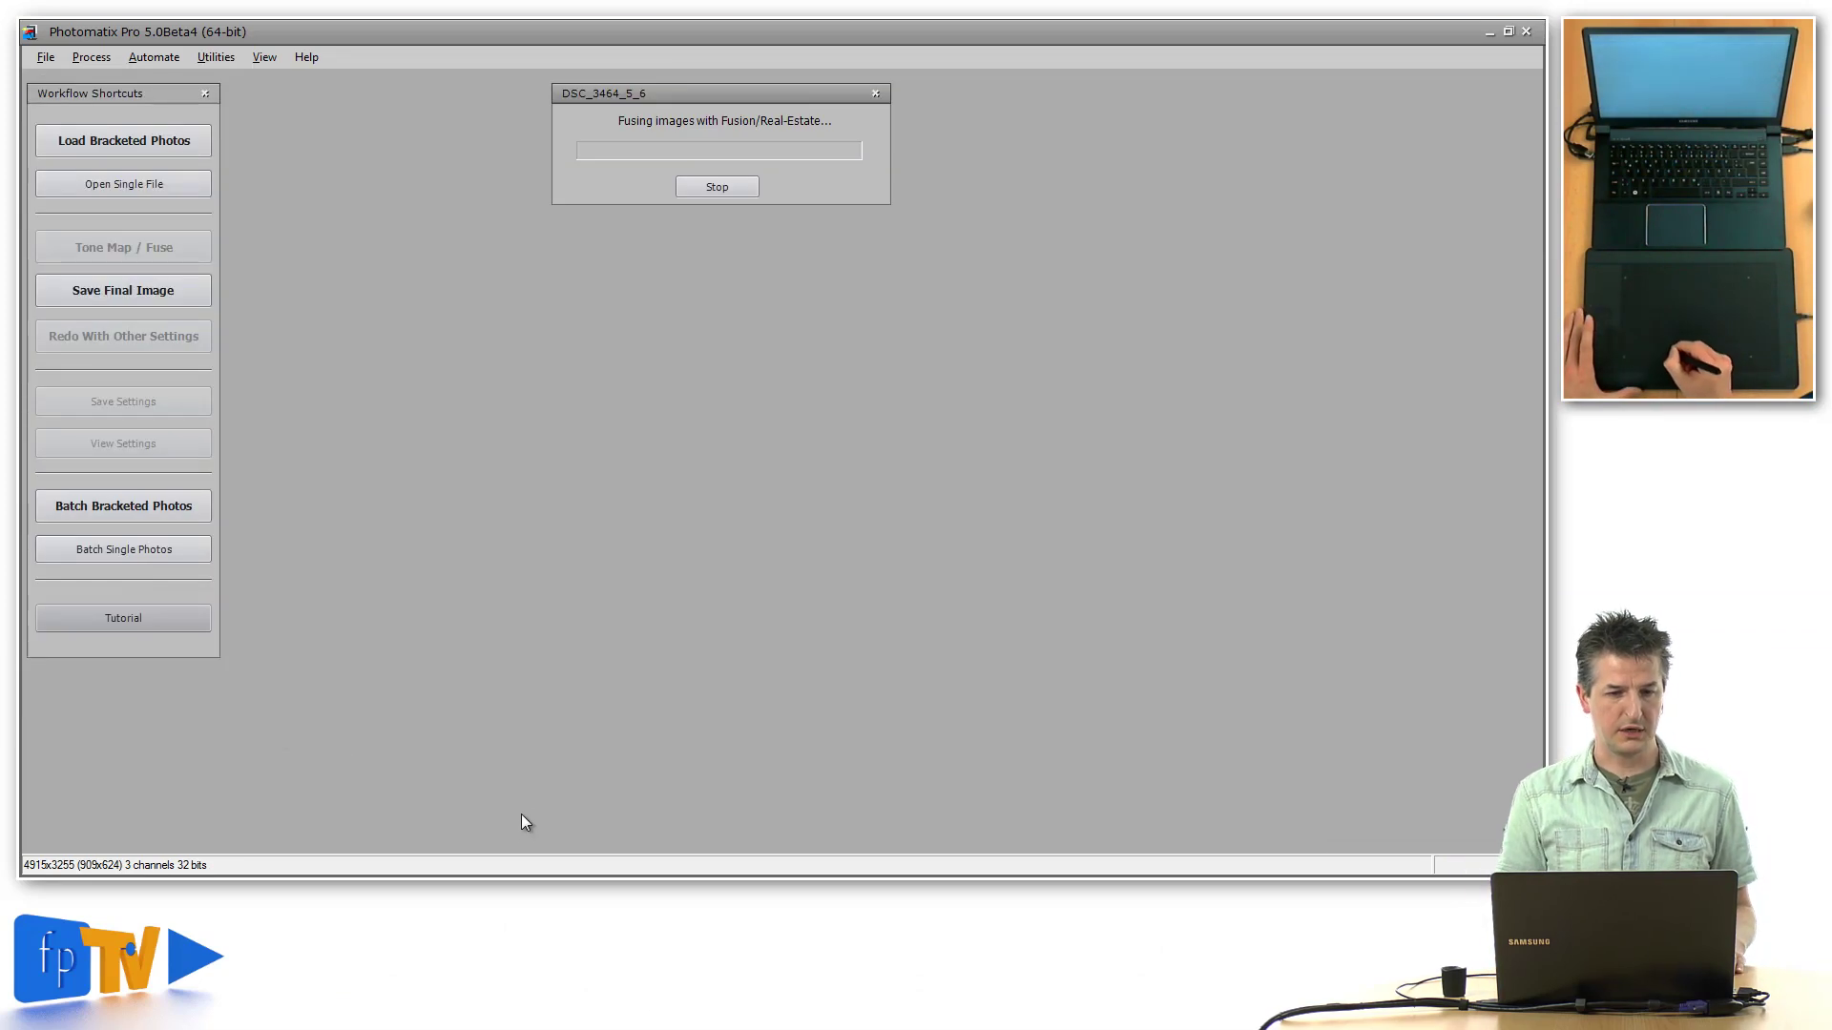